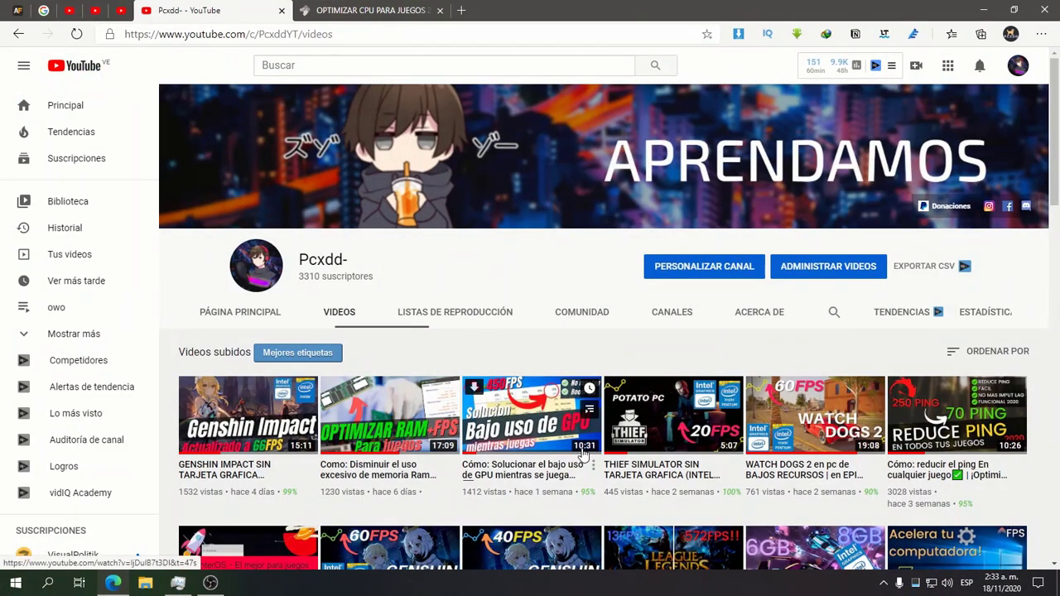
- Browse the uploaded videos on the Pcxdd- YouTube channel and return to the beginning of the page
scroll(588, 356, "down", 3)
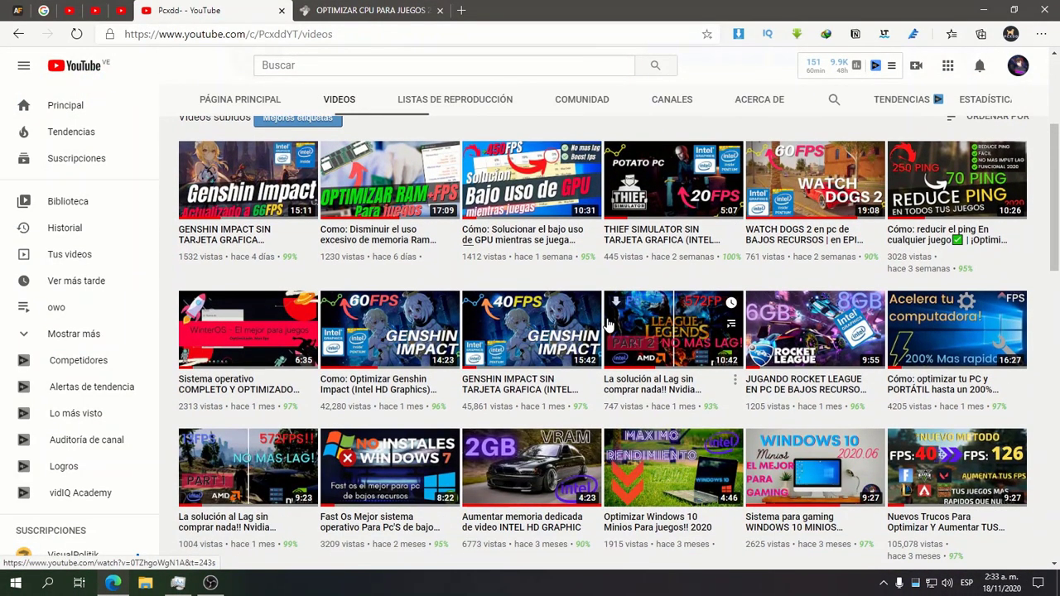
scroll(605, 323, "down", 1)
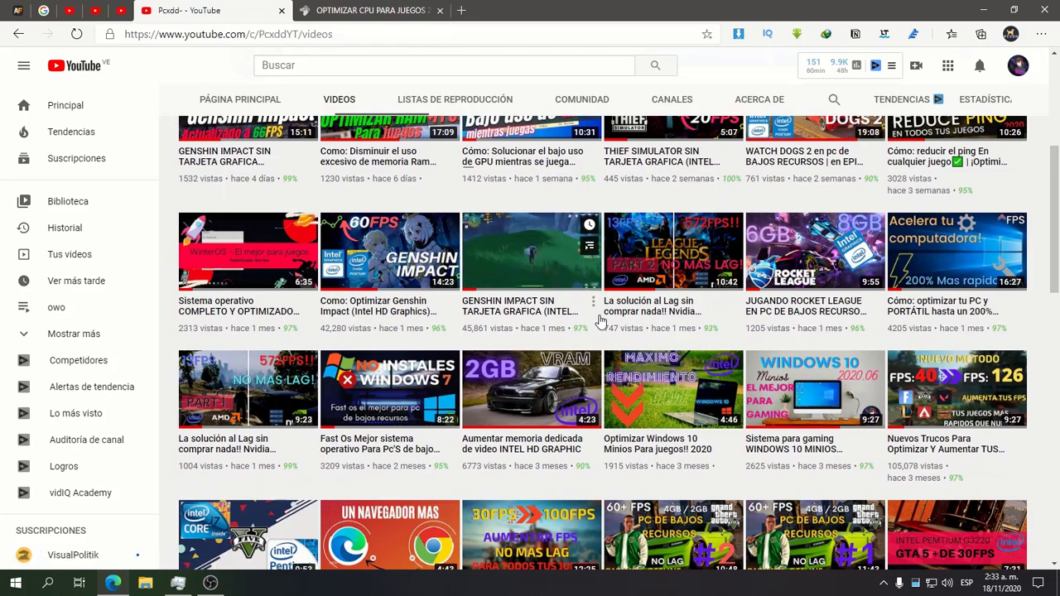
scroll(601, 321, "down", 2)
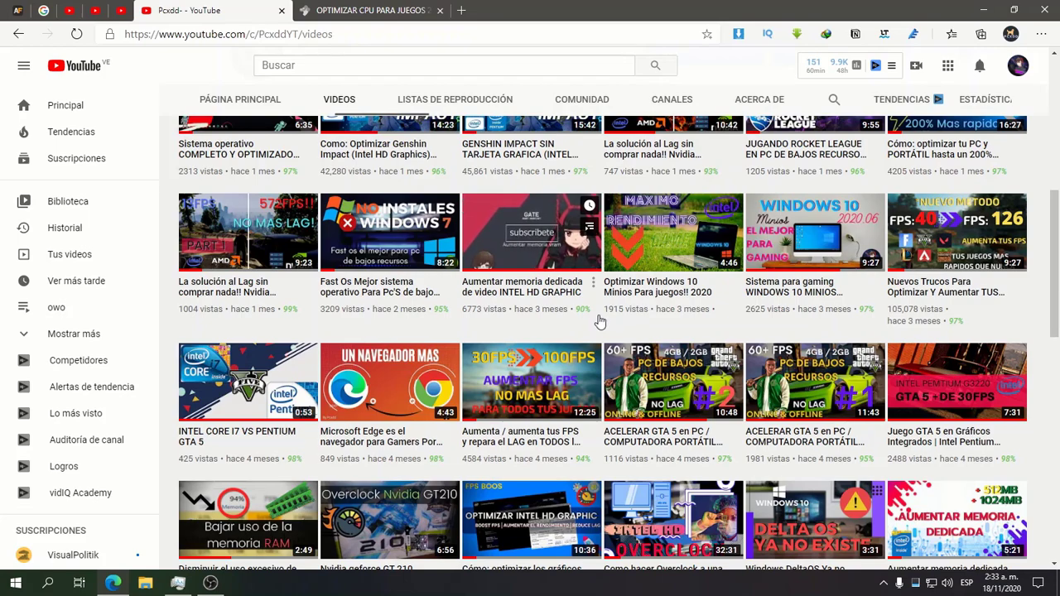
scroll(601, 321, "down", 2)
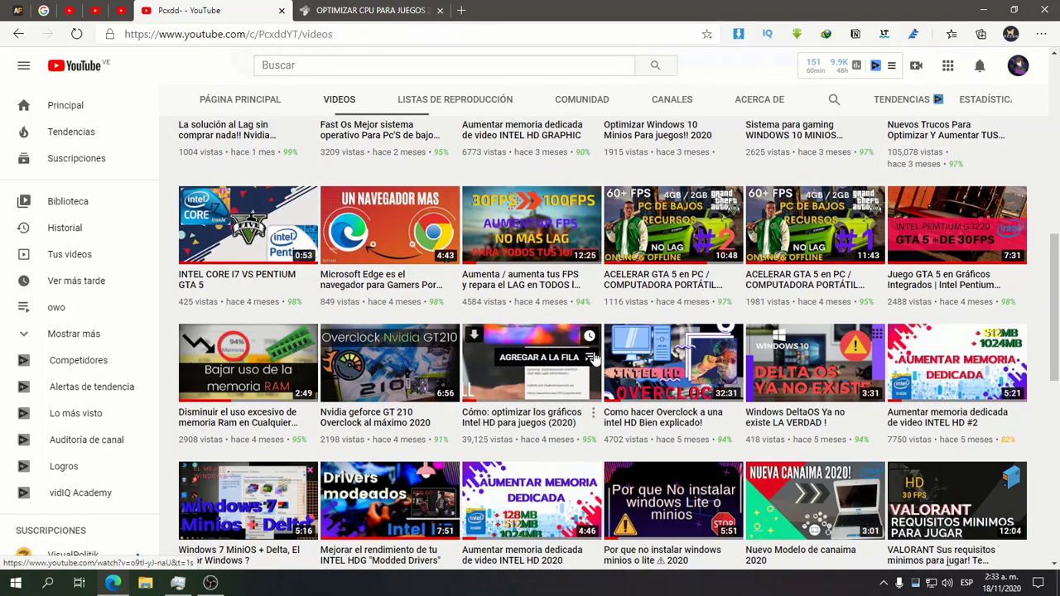
scroll(595, 352, "up", 2)
scroll(594, 354, "up", 10)
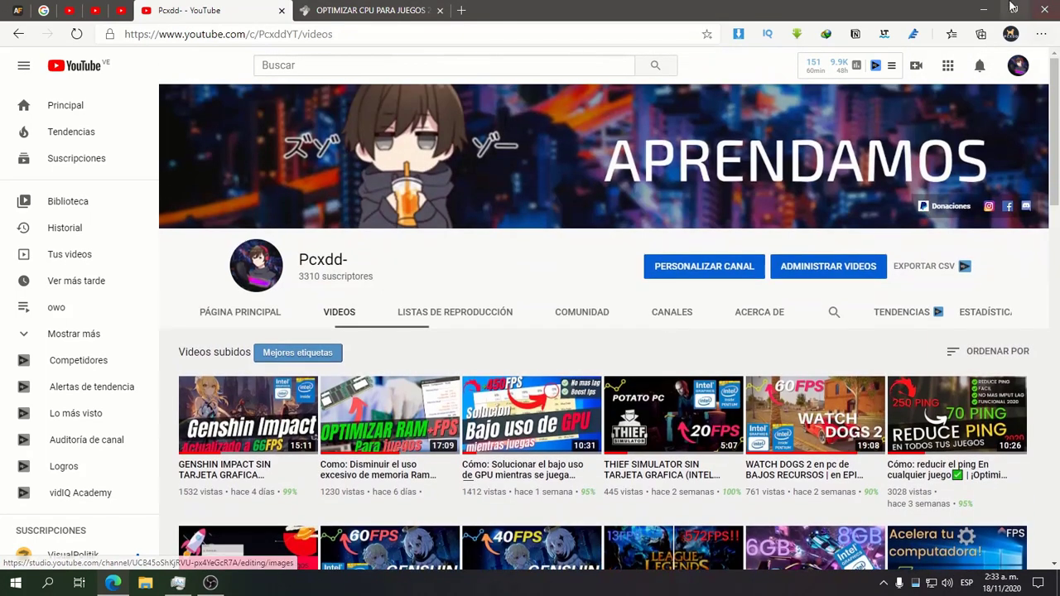
- Minimize the browser and open System Configuration by running msconfig from the Ejecutar dialog
left_click(986, 9)
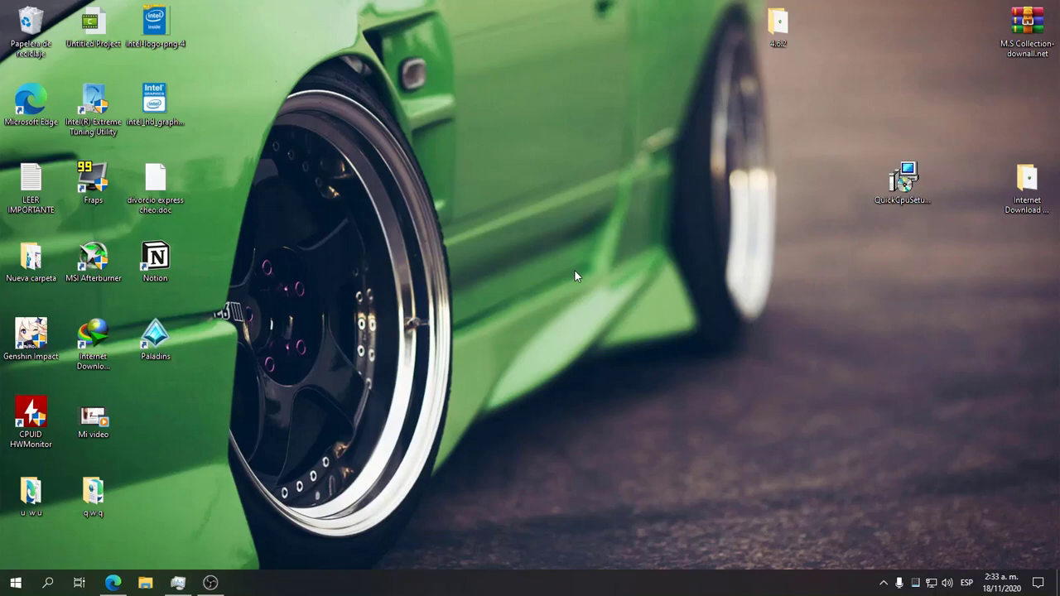
left_click(47, 584)
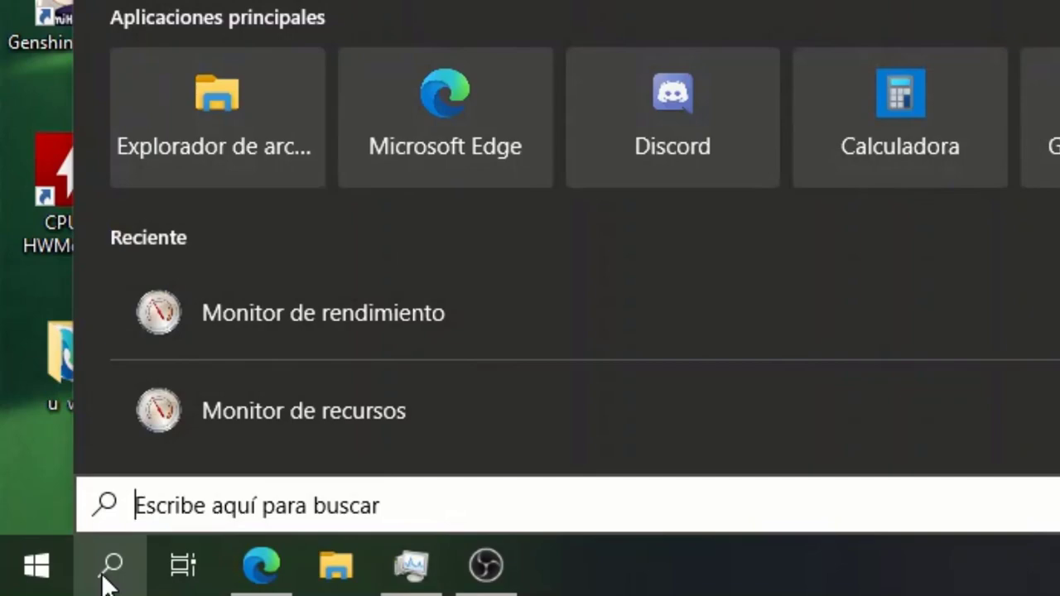
type("ejec")
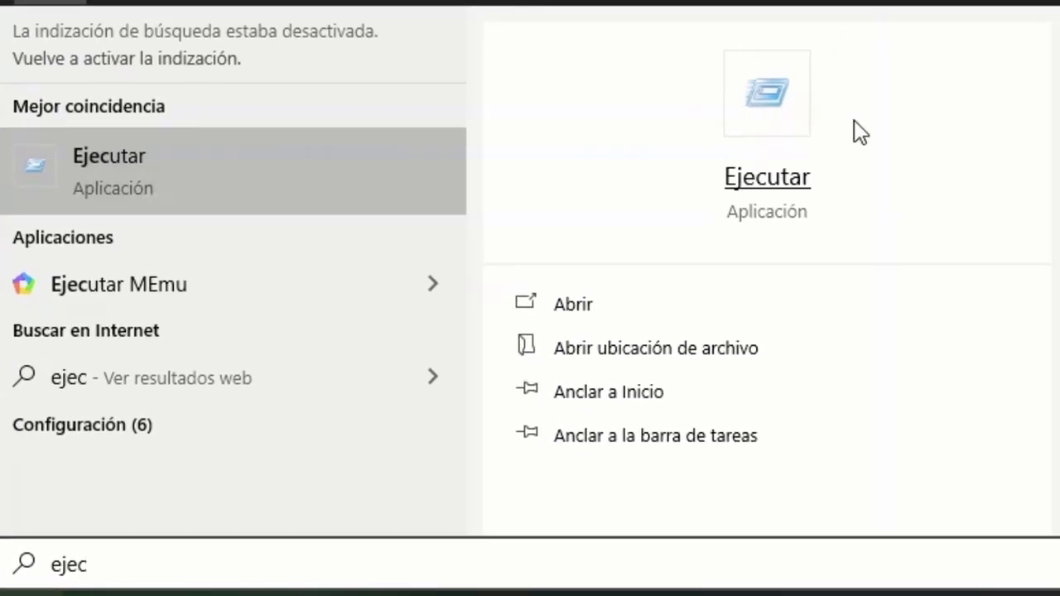
right_click(239, 163)
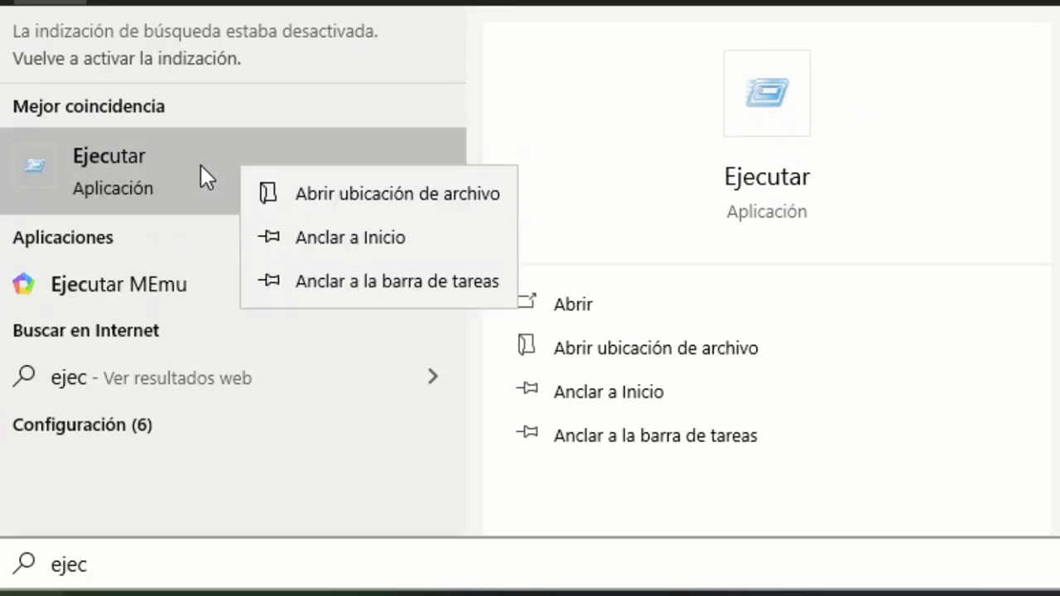
left_click(201, 165)
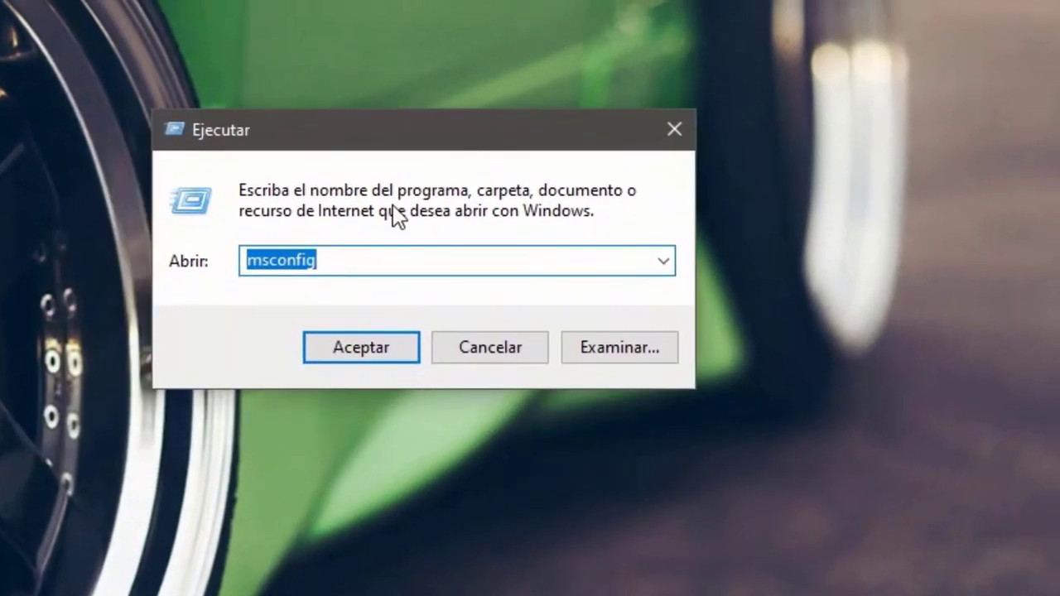
left_click(362, 265)
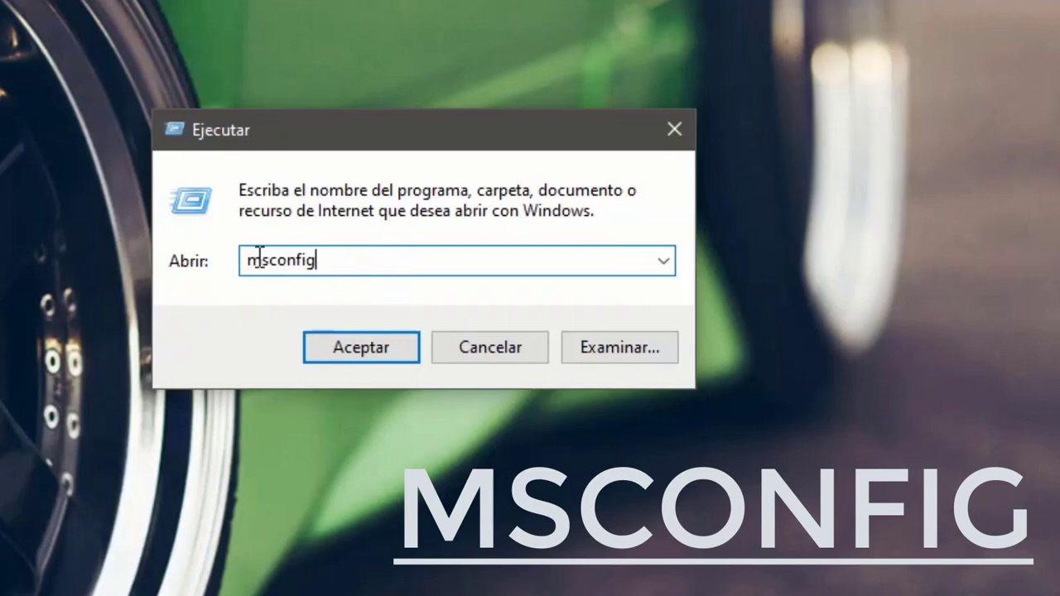
left_click(342, 339)
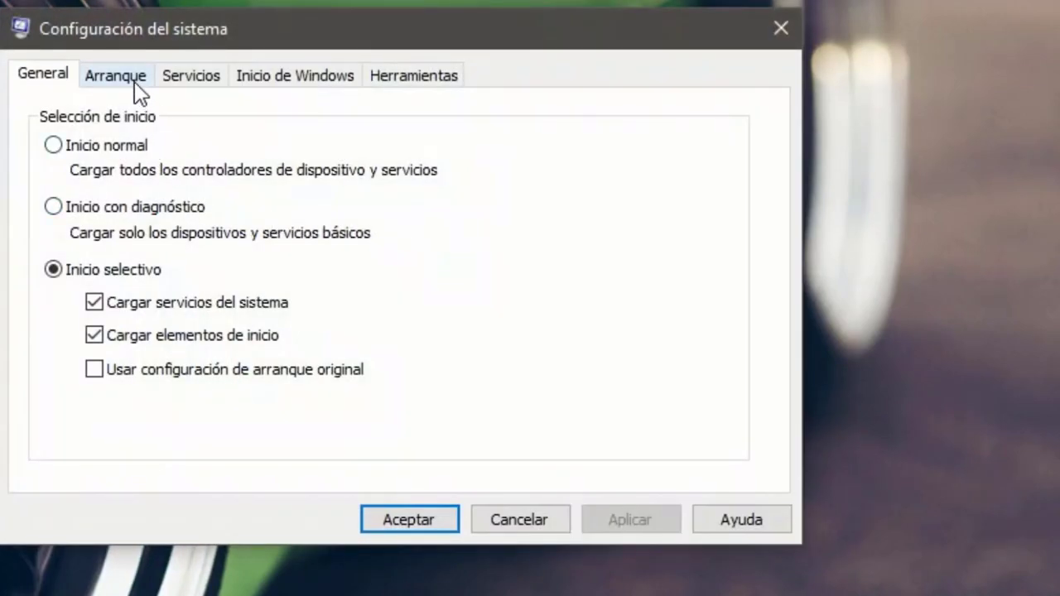
- In the advanced boot options for Windows 10, enable Número de procesadores and set it to 2
left_click(116, 76)
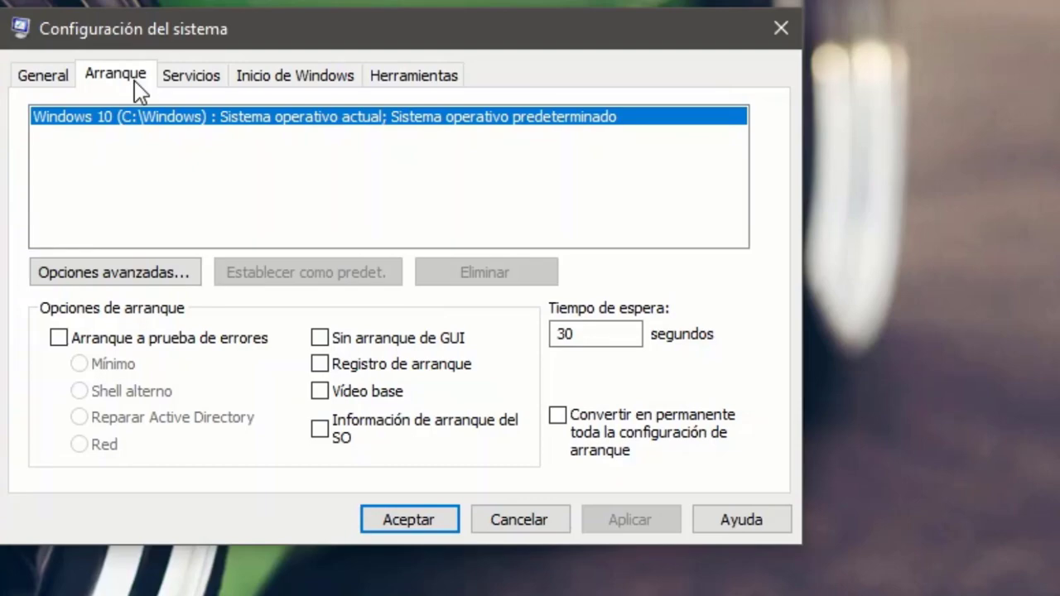
left_click(120, 273)
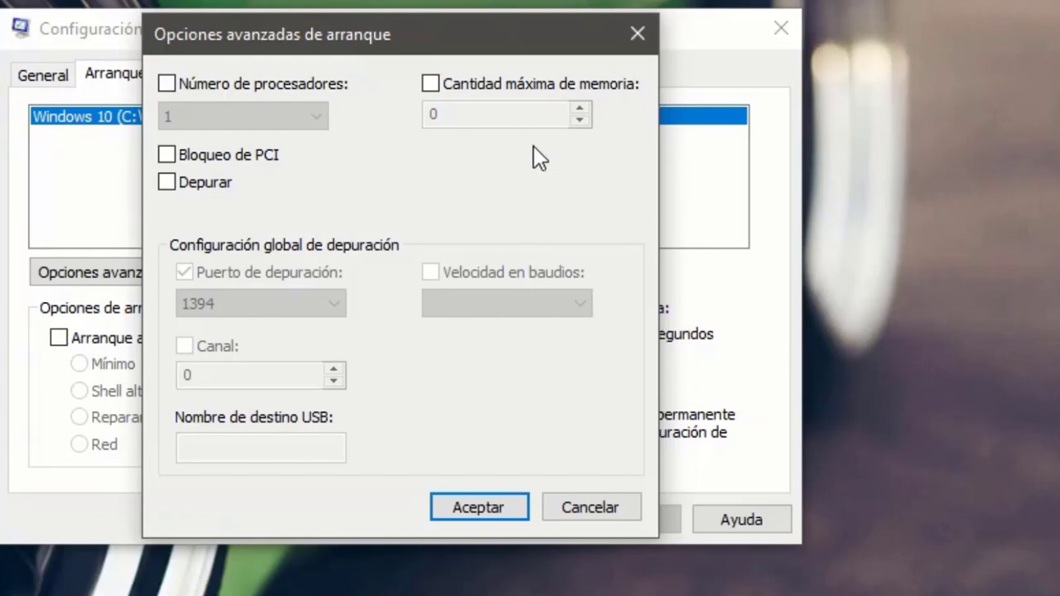
left_click(319, 91)
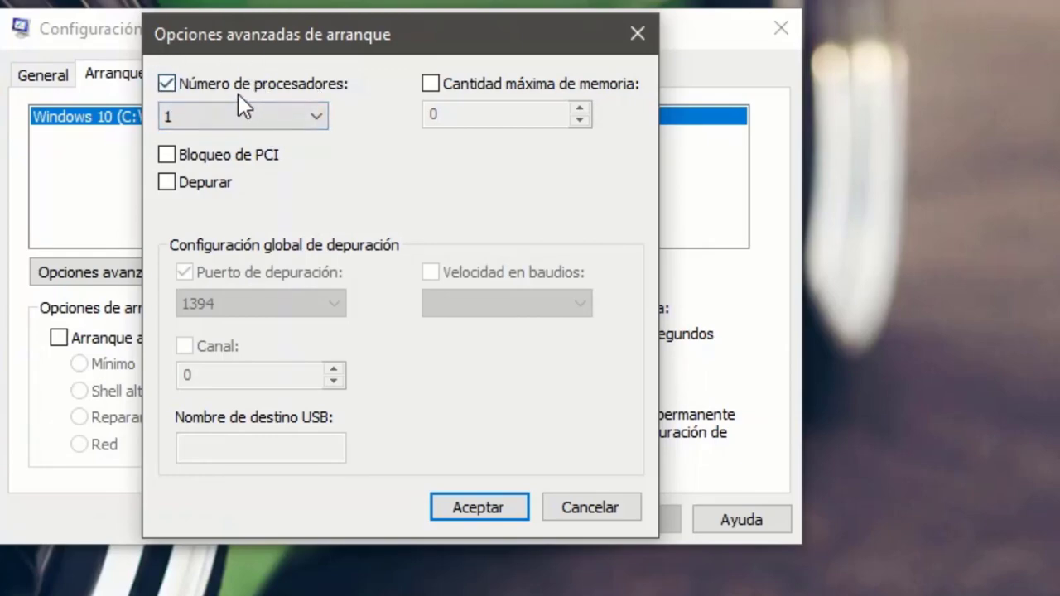
left_click(268, 123)
left_click(207, 157)
left_click(203, 154)
left_click(214, 158)
left_click(236, 119)
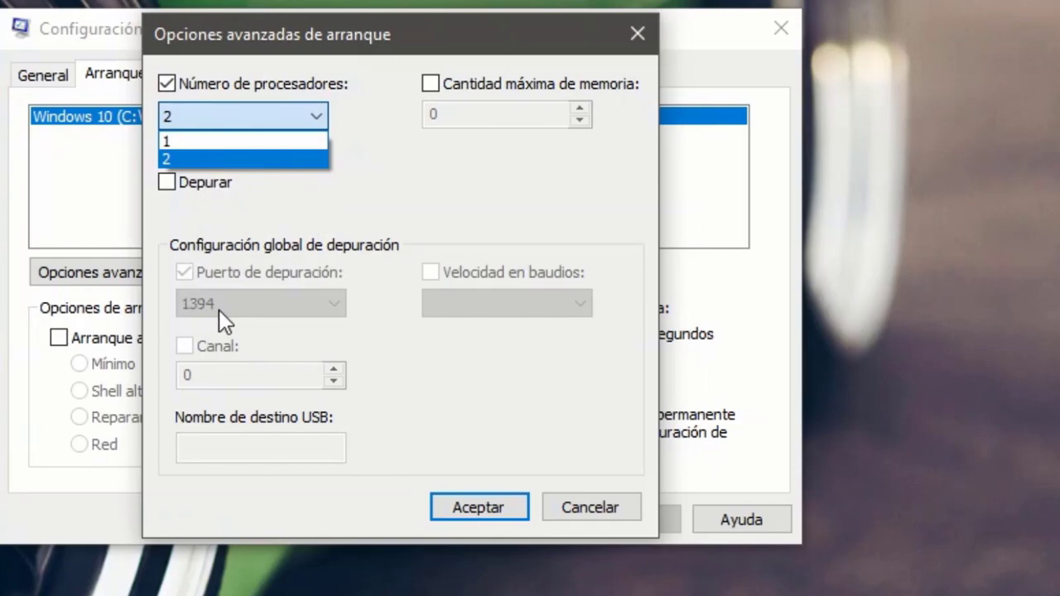
left_click(312, 162)
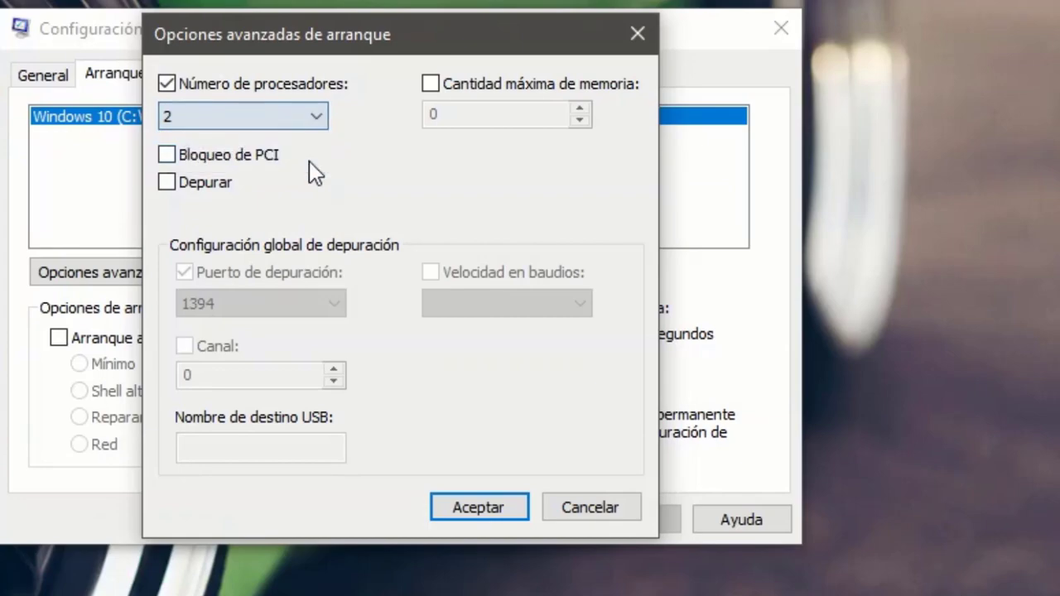
- Accept the advanced boot options, apply the System Configuration changes, and dismiss the restart prompt without restarting
left_click(458, 507)
left_click(623, 523)
left_click(422, 518)
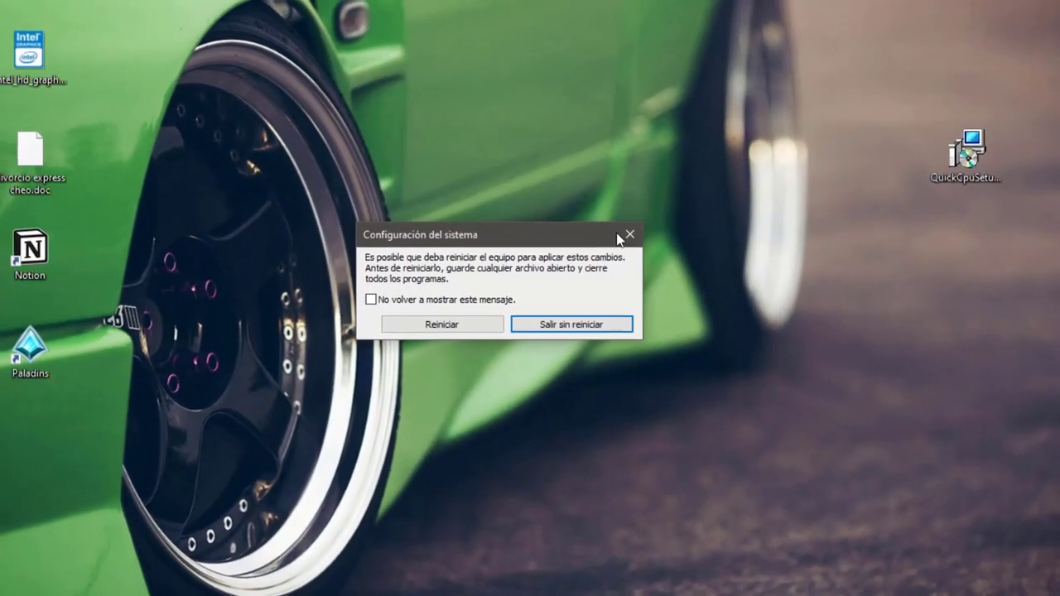
left_click(623, 217)
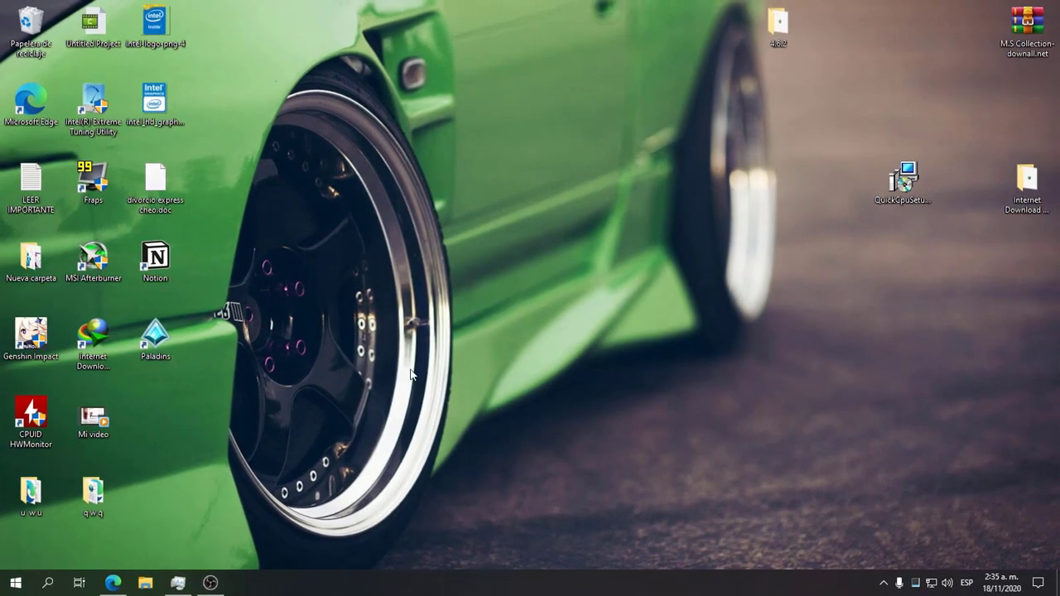
- Find and open Monitor de rendimiento, maximize its window, and widen the navigation tree to show full names
left_click(47, 584)
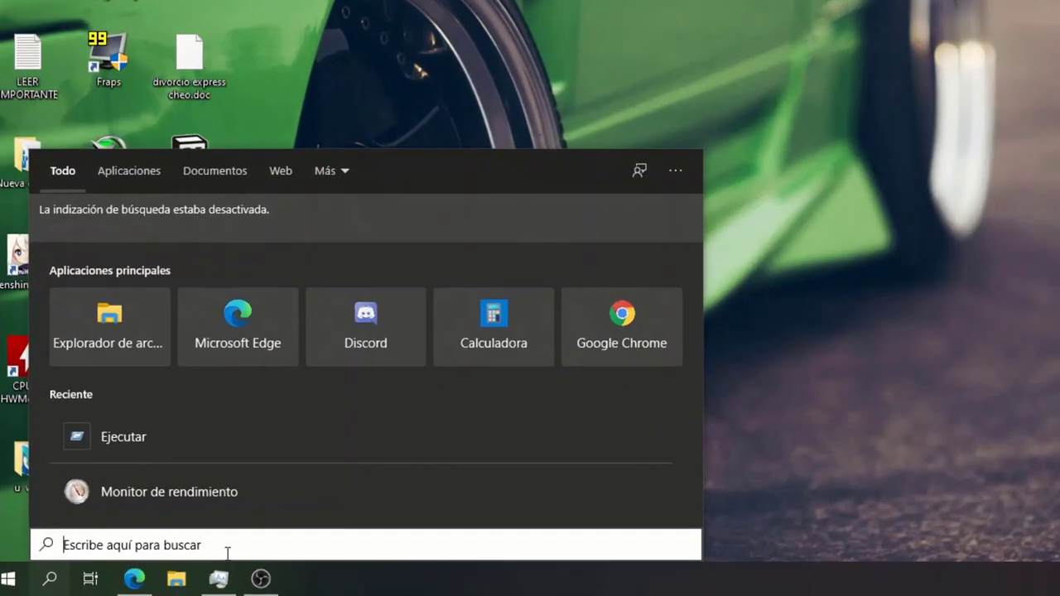
type("moni")
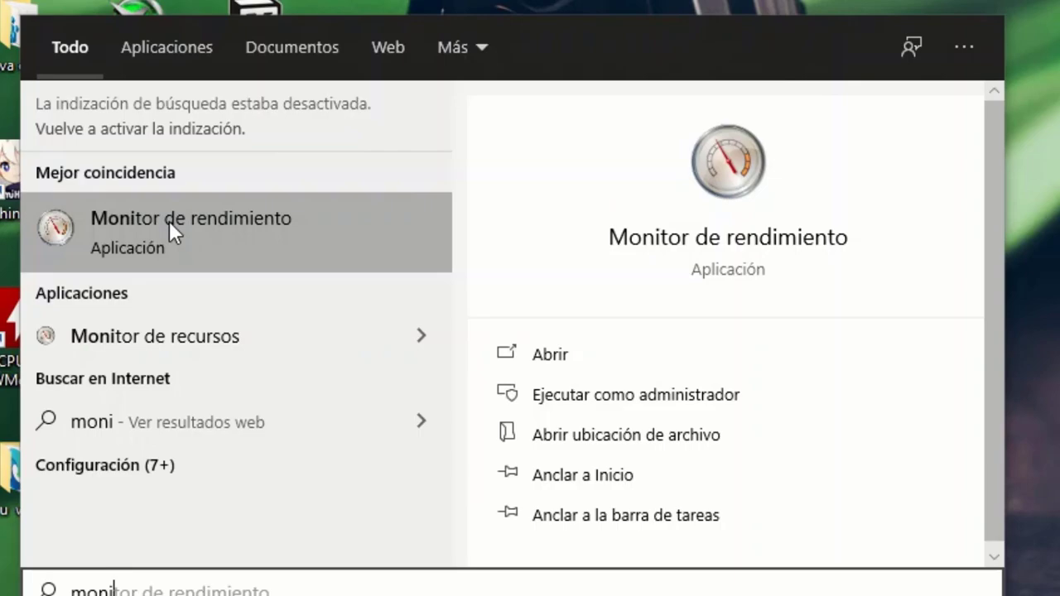
left_click(232, 220)
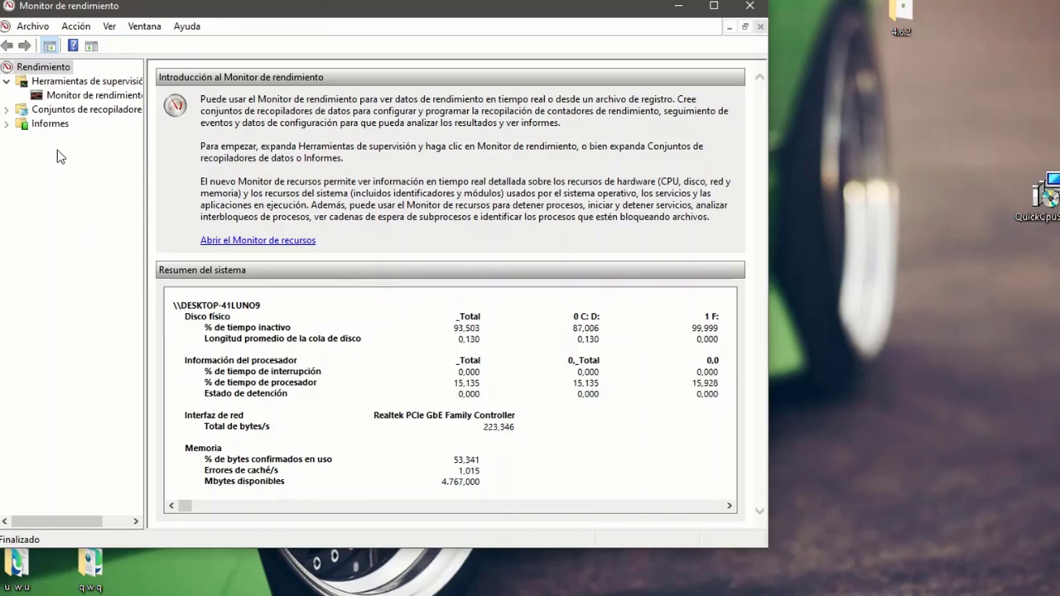
double_click(454, 12)
left_click_drag(129, 83, 175, 89)
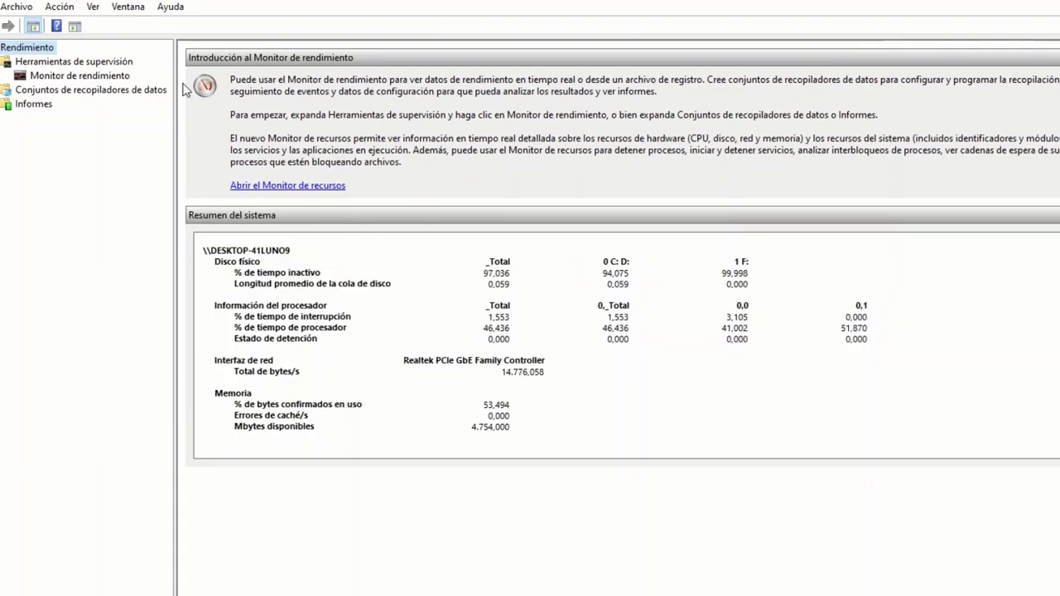
- Start creating a new data collector set under Definido por el usuario in Conjuntos de recopiladores de datos
left_click(64, 93)
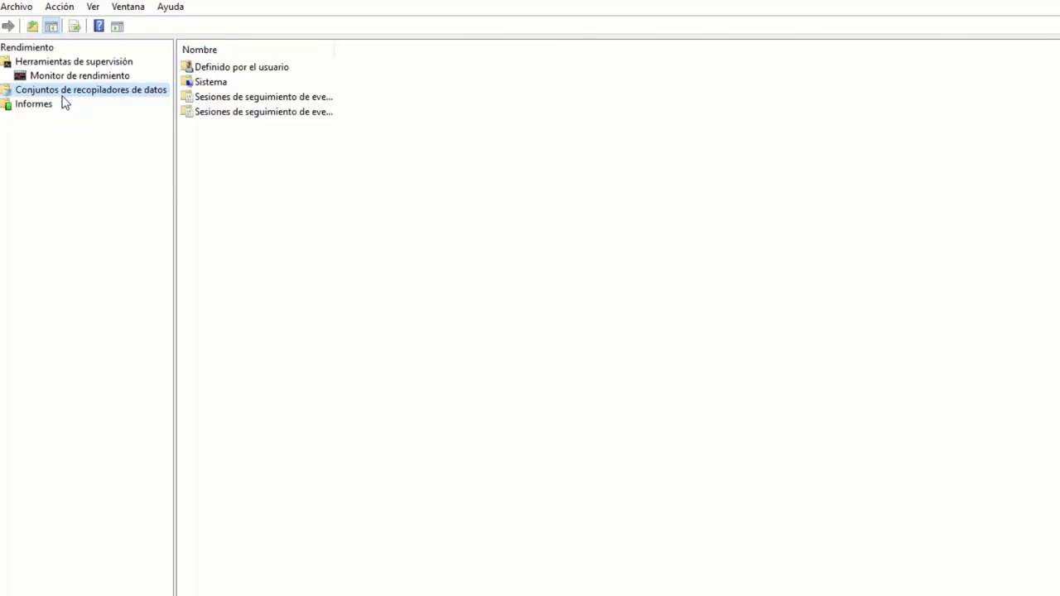
double_click(228, 72)
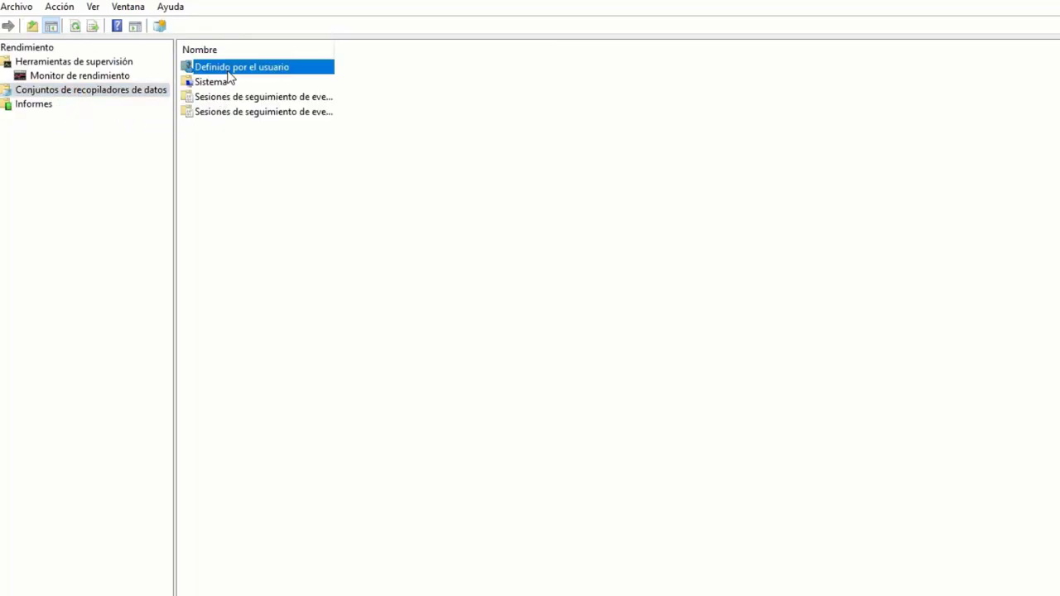
right_click(353, 171)
mouse_move(440, 179)
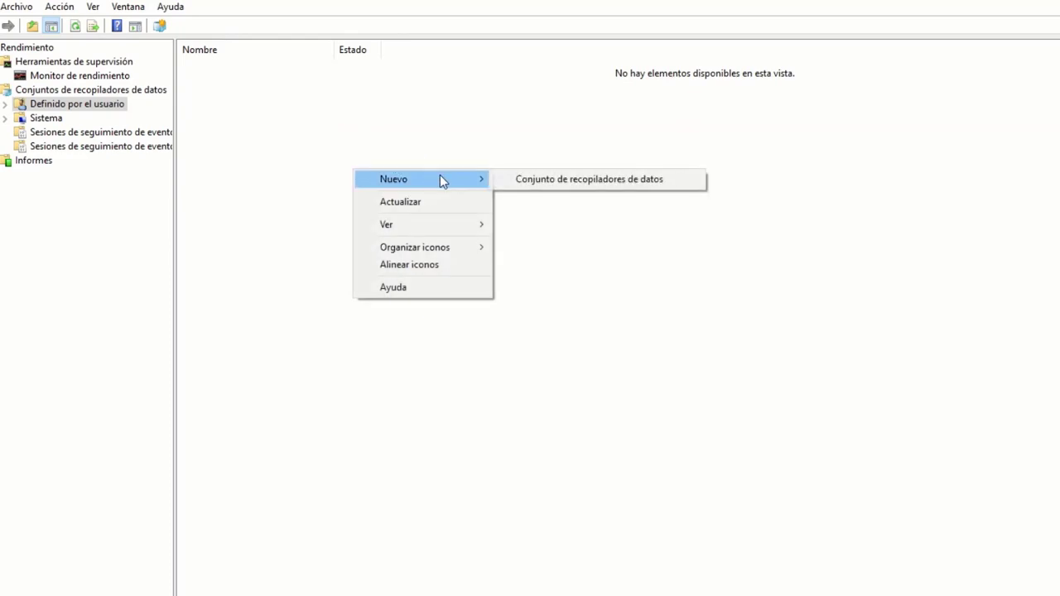
left_click(583, 189)
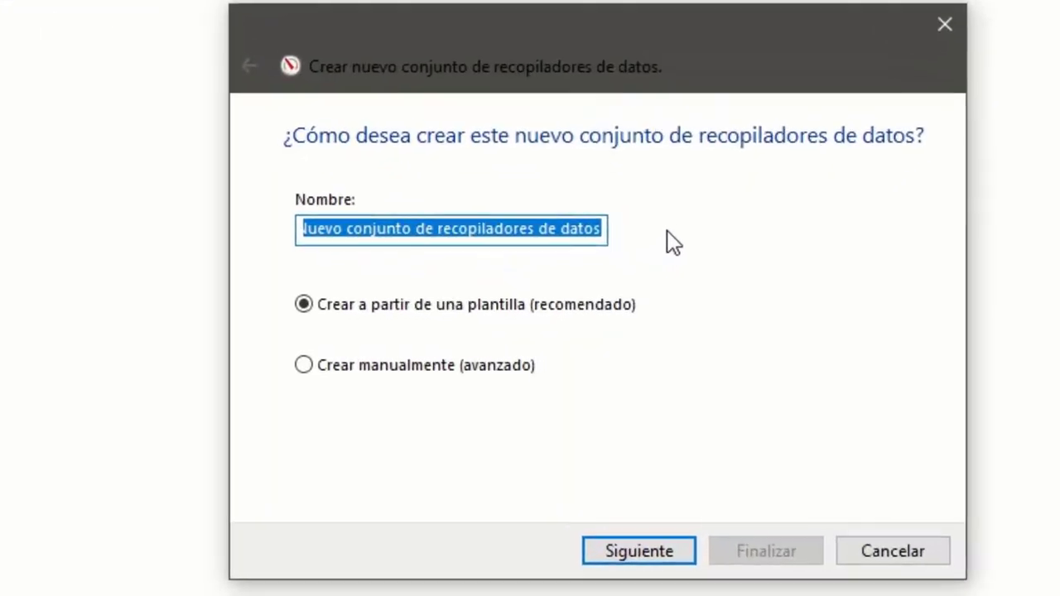
- Replace the default name of the new data collector set with CPU
double_click(502, 217)
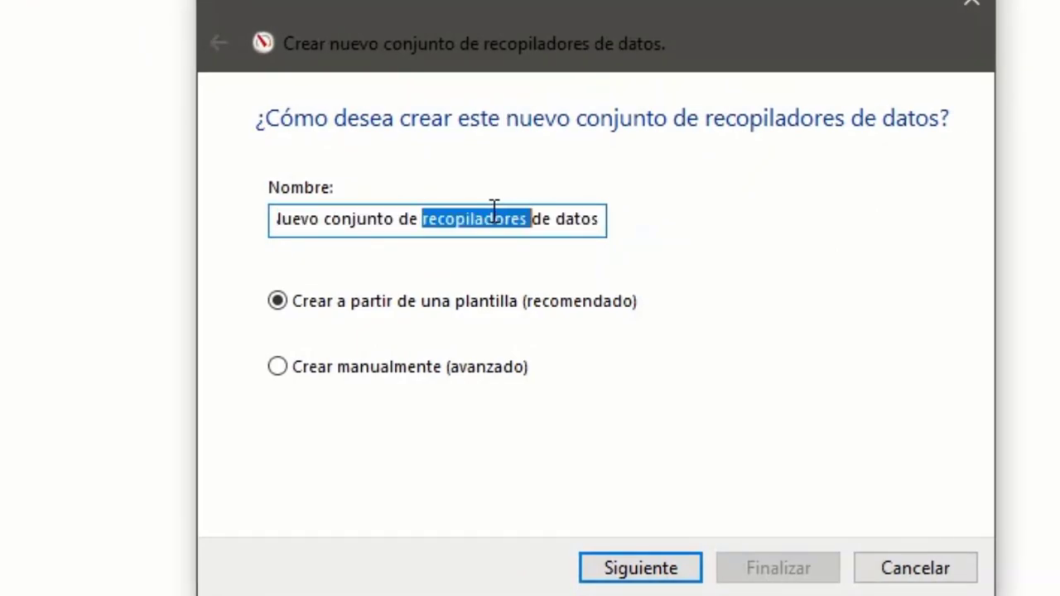
left_click(497, 220)
left_click_drag(480, 210, 474, 208)
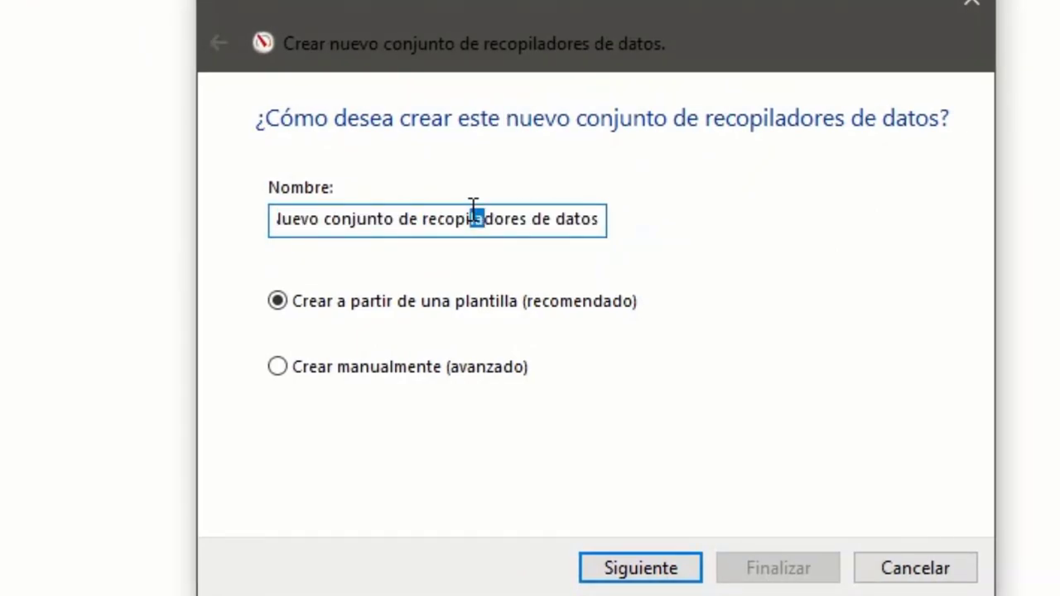
double_click(473, 208)
key("BackSpace")
key("BackSpace")
key("BackSpace")
key("BackSpace")
key("BackSpace")
key("BackSpace")
key("BackSpace")
key("BackSpace")
key("BackSpace")
key("BackSpace")
key("BackSpace")
key("BackSpace")
key("BackSpace")
key("BackSpace")
key("BackSpace")
key("BackSpace")
key("BackSpace")
key("BackSpace")
key("BackSpace")
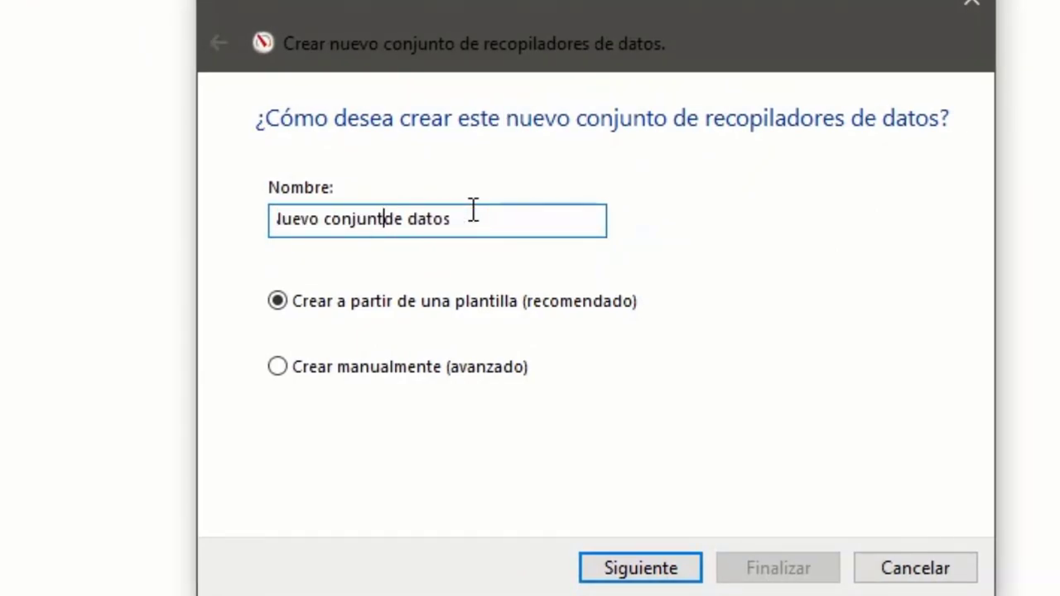
double_click(500, 213)
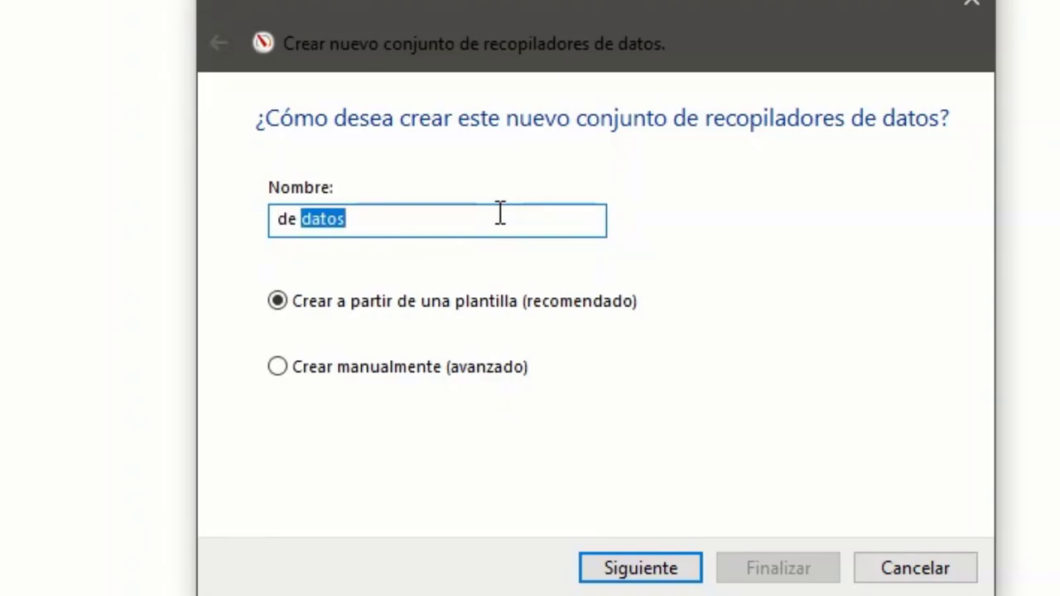
key("BackSpace")
key("BackSpace")
key("BackSpace")
key("BackSpace")
type("C")
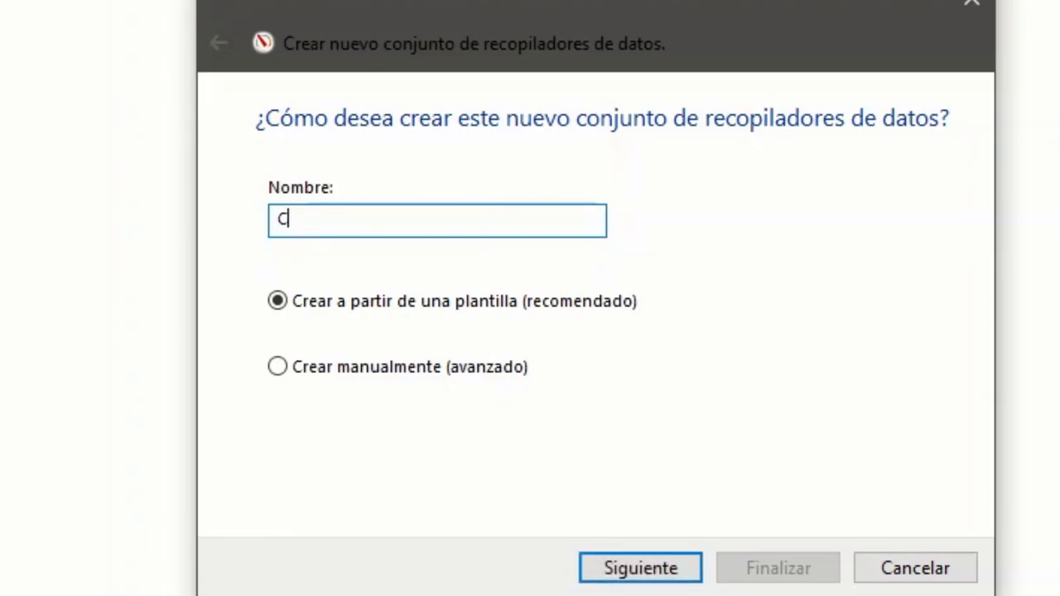
type("PU")
- Choose to create the set manually (avanzado), include Contador de rendimiento data logs, and proceed to the counter selection page
left_click(352, 371)
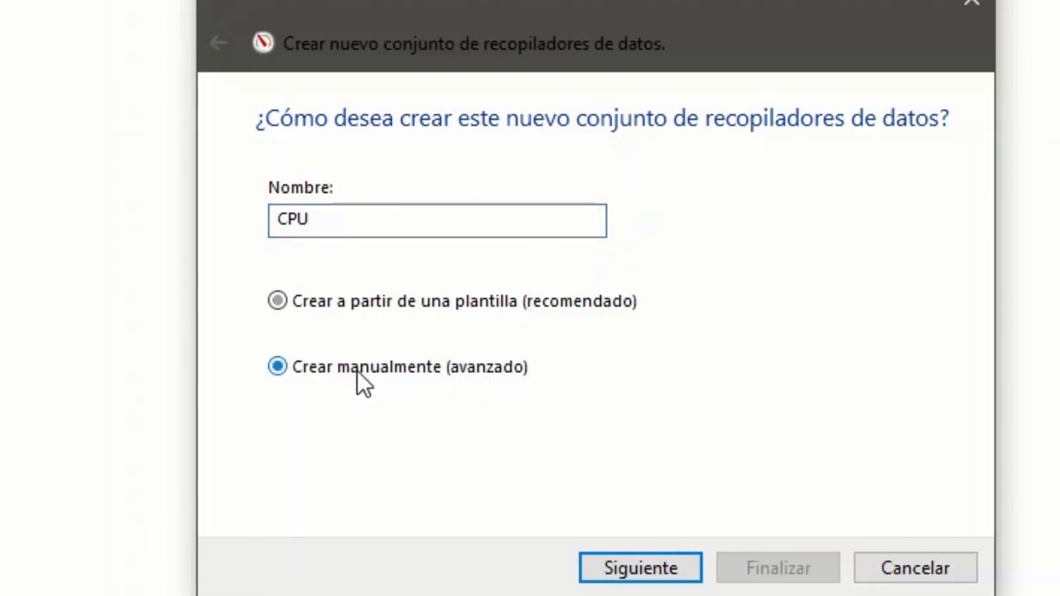
left_click(636, 578)
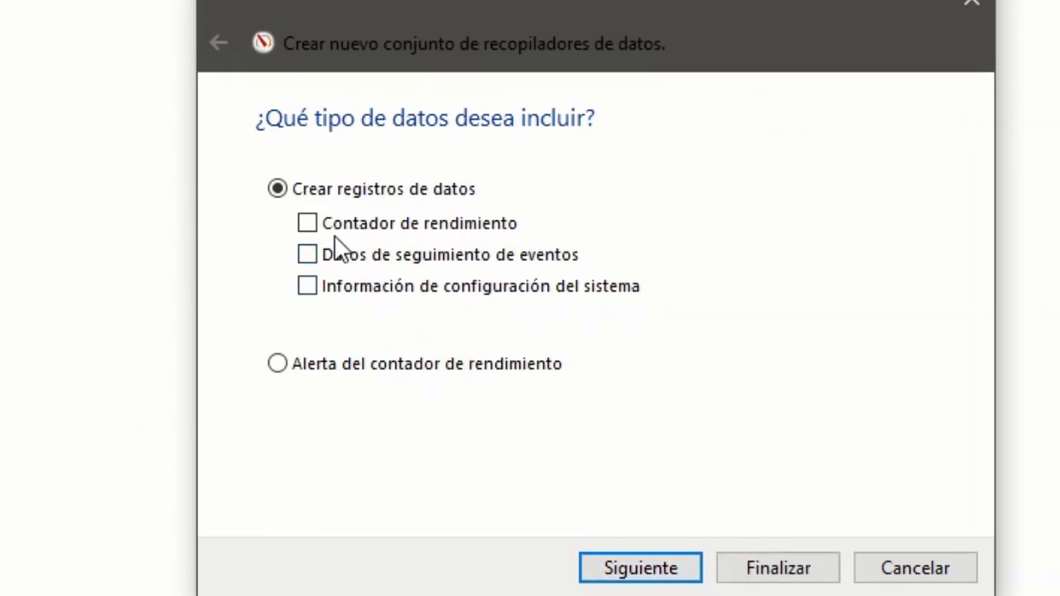
left_click(309, 227)
left_click(649, 573)
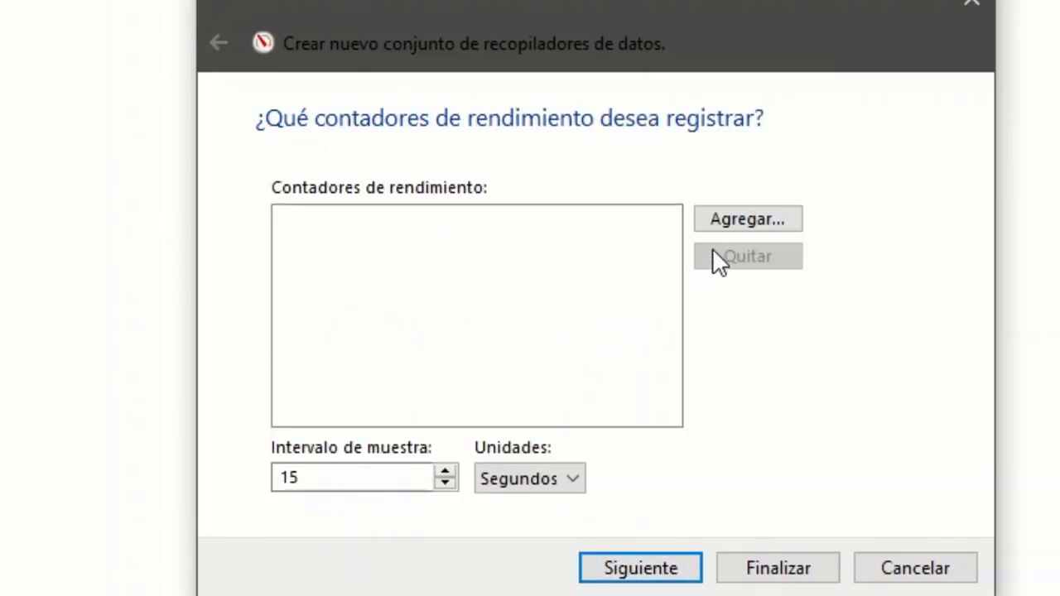
left_click(733, 224)
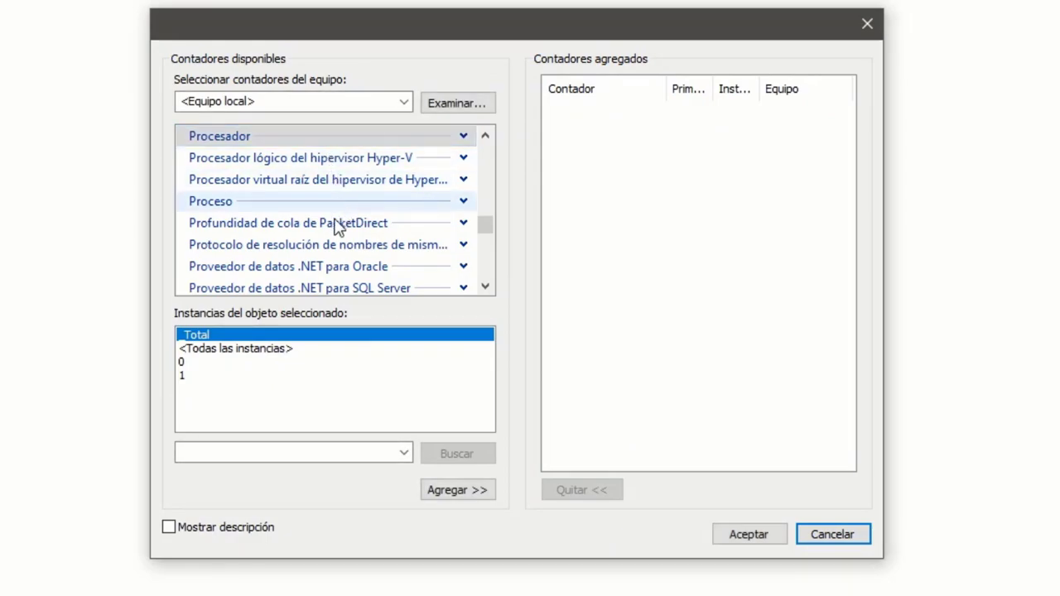
left_click(262, 144)
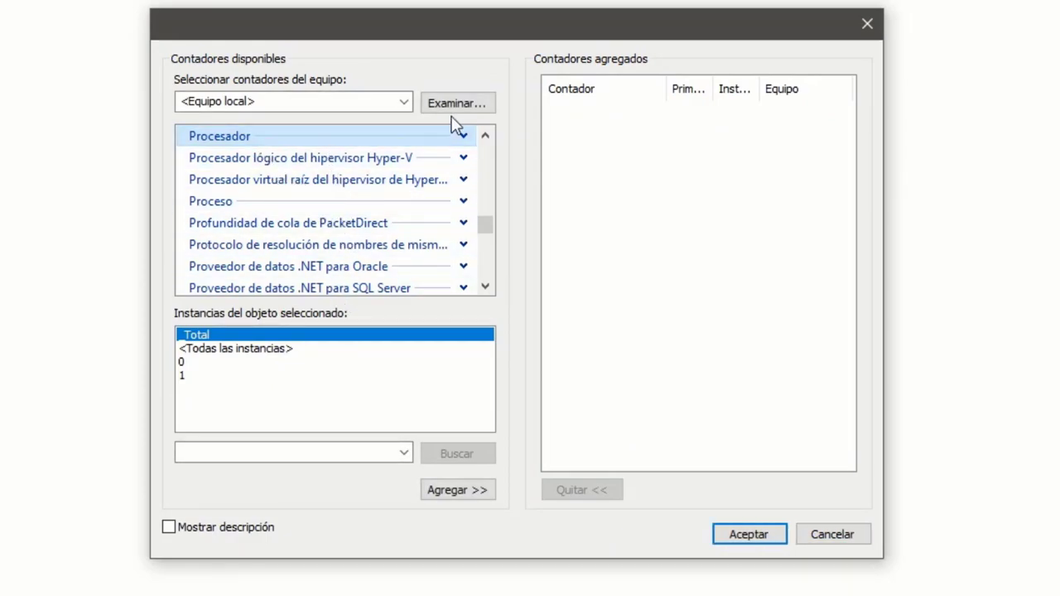
left_click(197, 377)
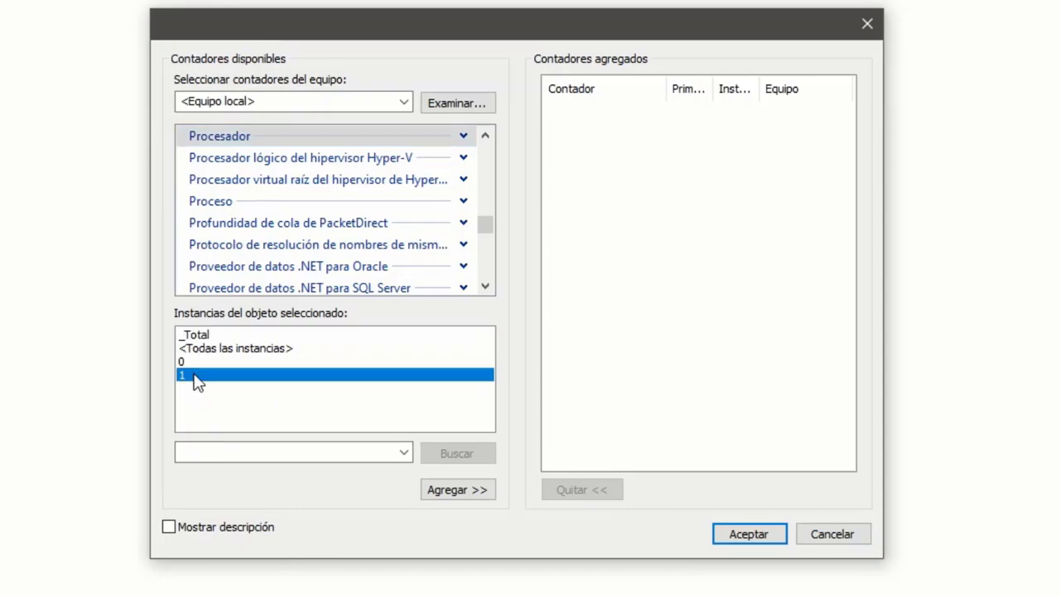
left_click(748, 534)
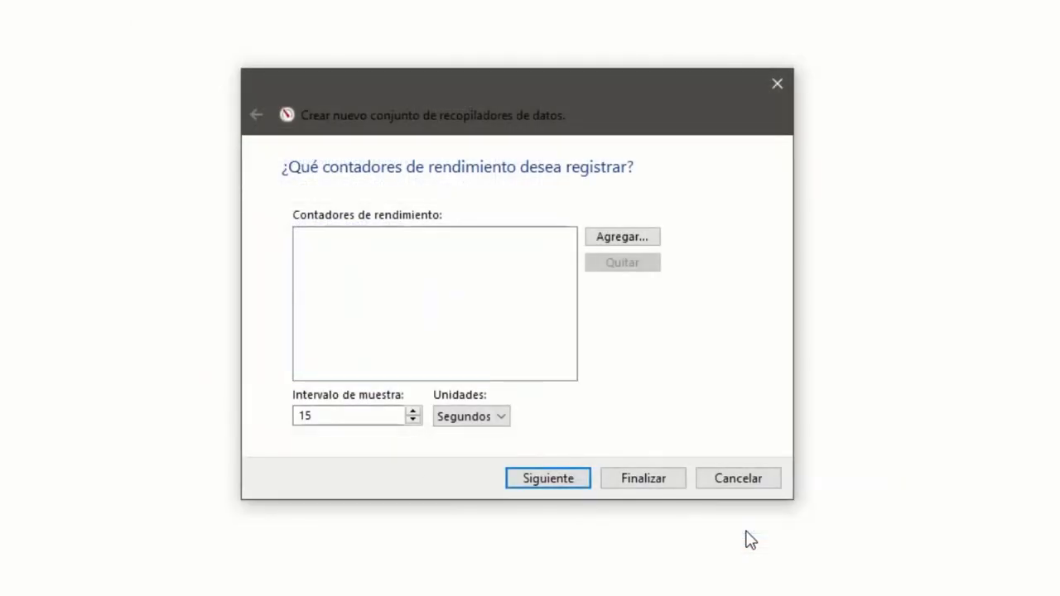
- Add the Procesador performance counters for instance 1 to the data collector set
left_click(615, 240)
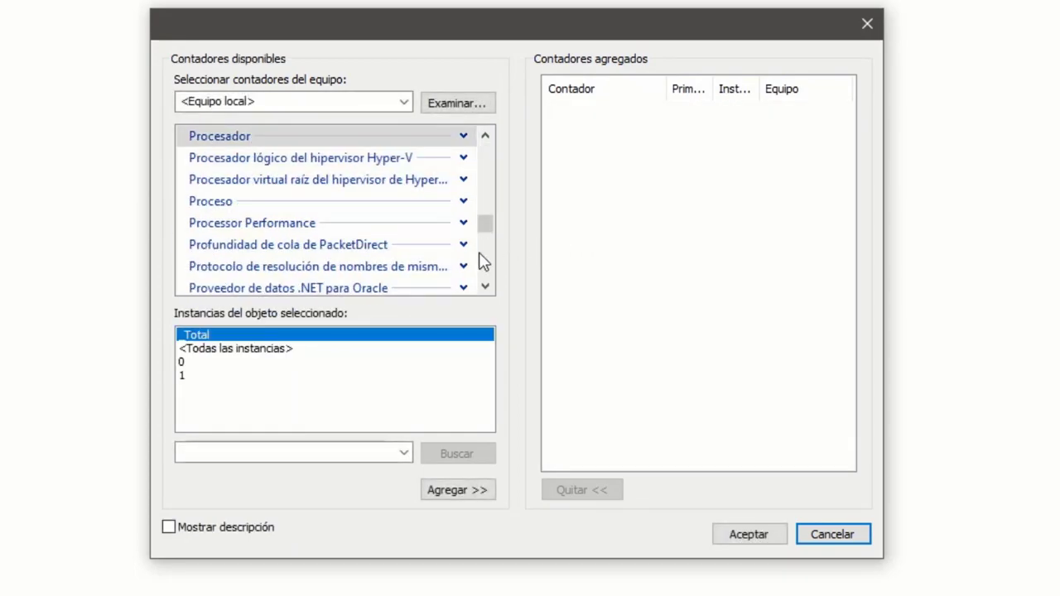
left_click(361, 143)
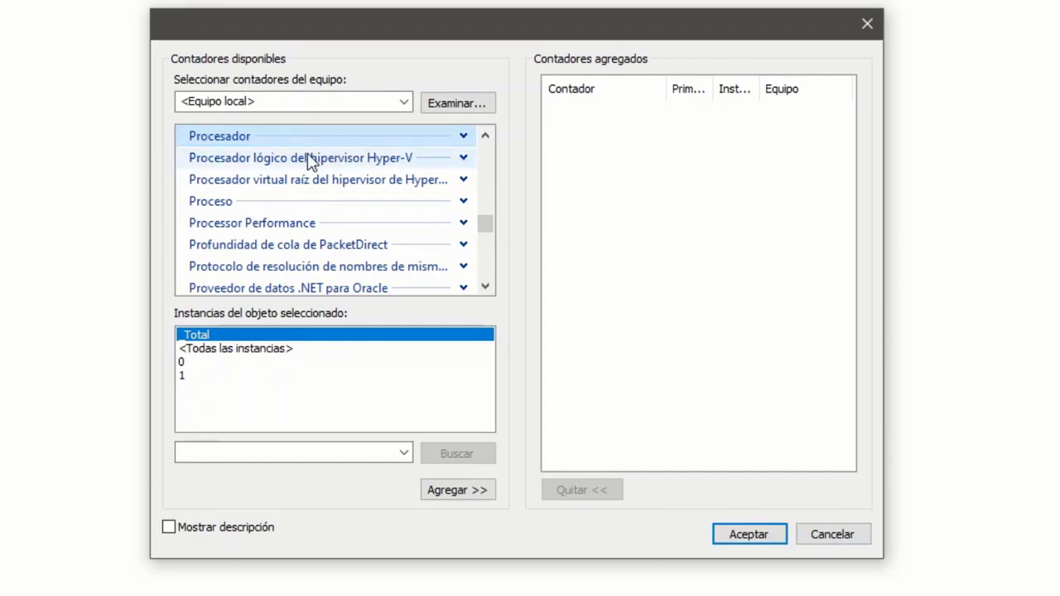
left_click(192, 377)
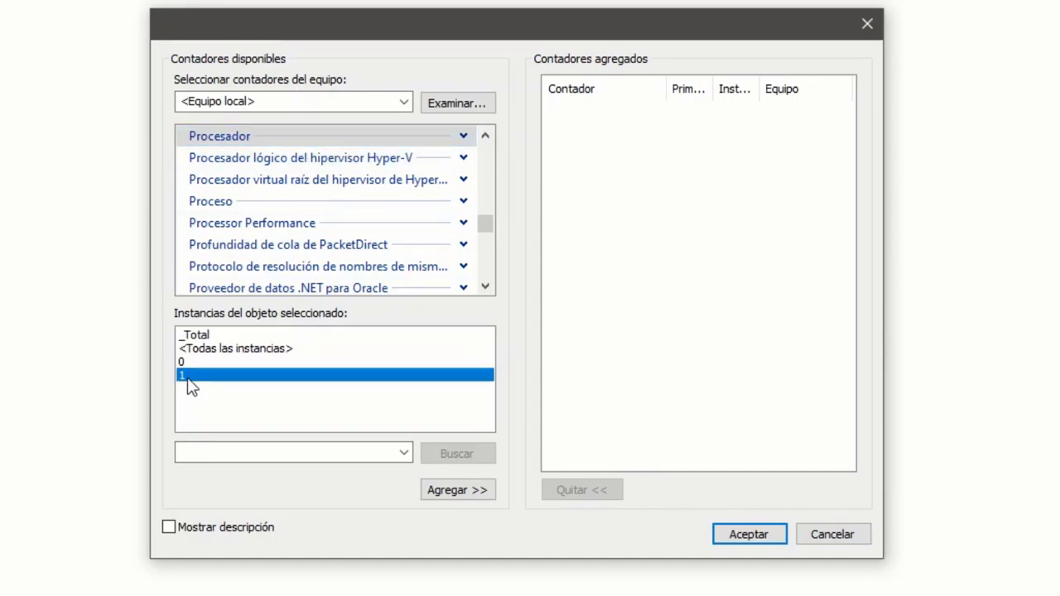
left_click(460, 491)
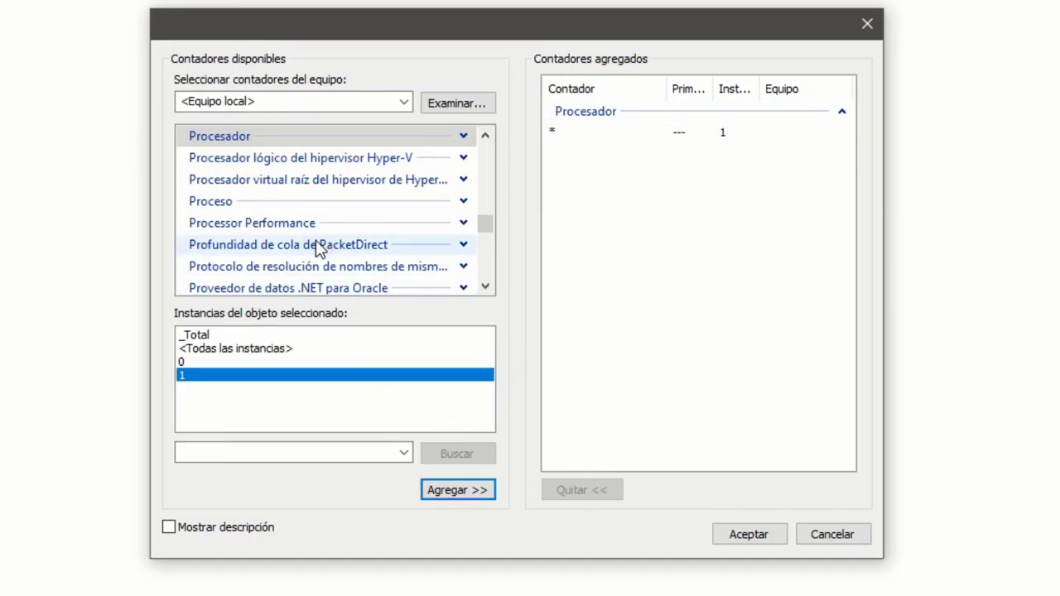
- Add the Subproceso counters for the _Total/_Total instance, accept the counter selection, and finish creating the data collector set
scroll(323, 240, "down", 4)
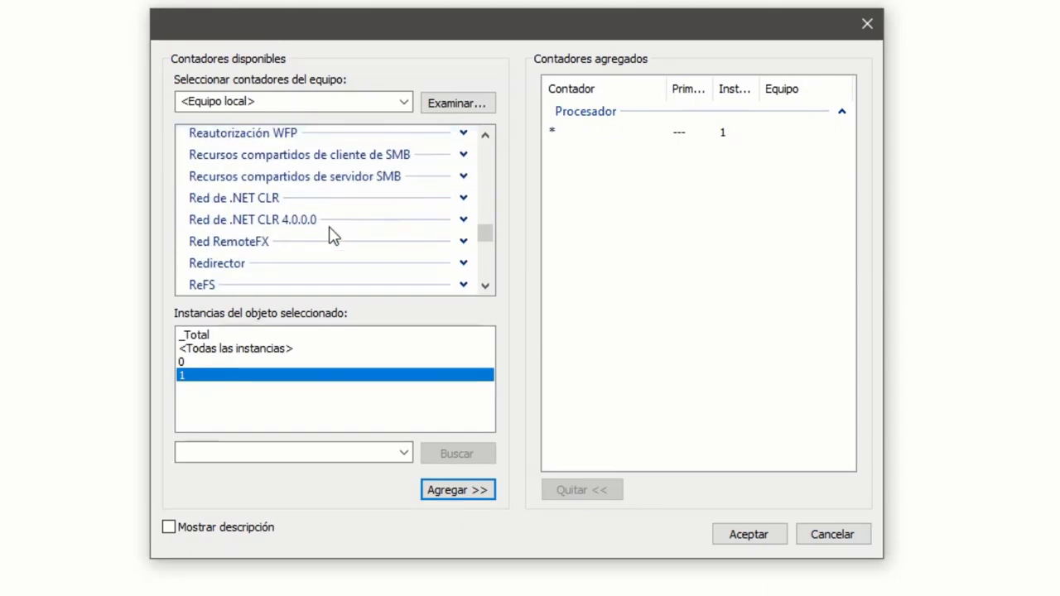
scroll(327, 230, "down", 3)
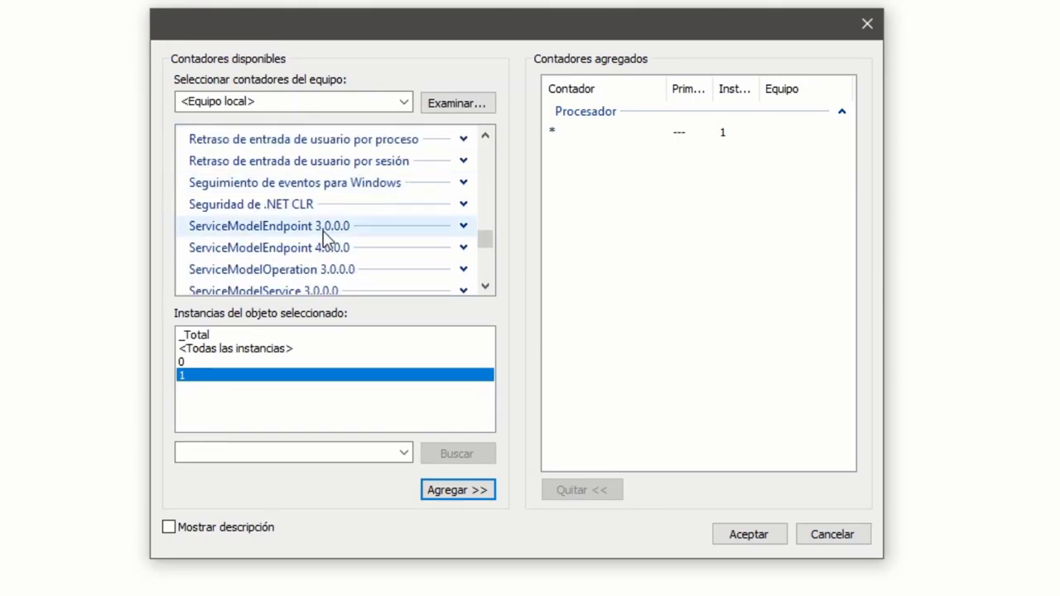
scroll(222, 227, "down", 4)
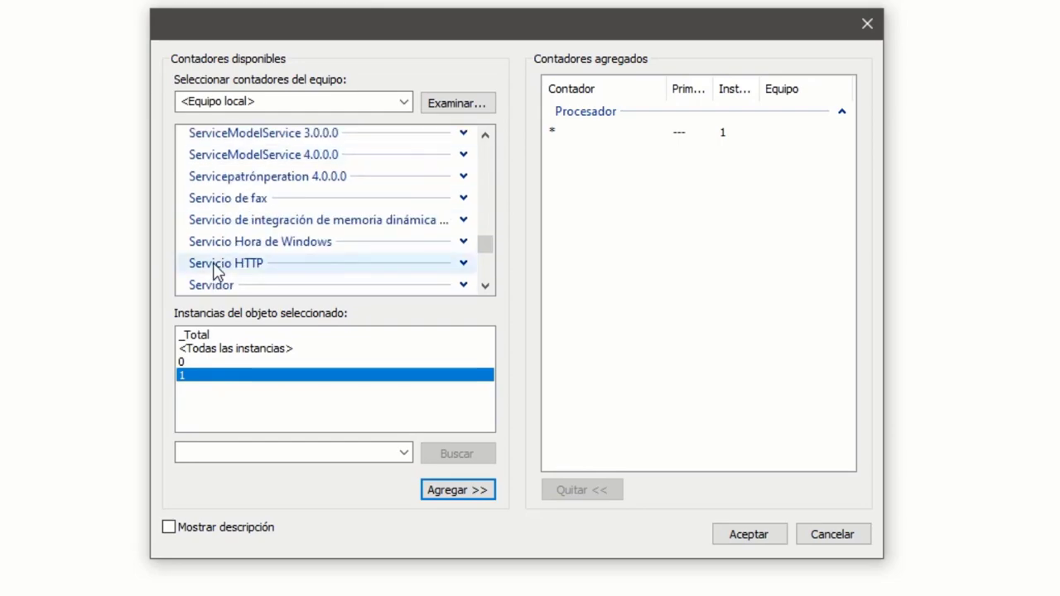
scroll(214, 272, "down", 1)
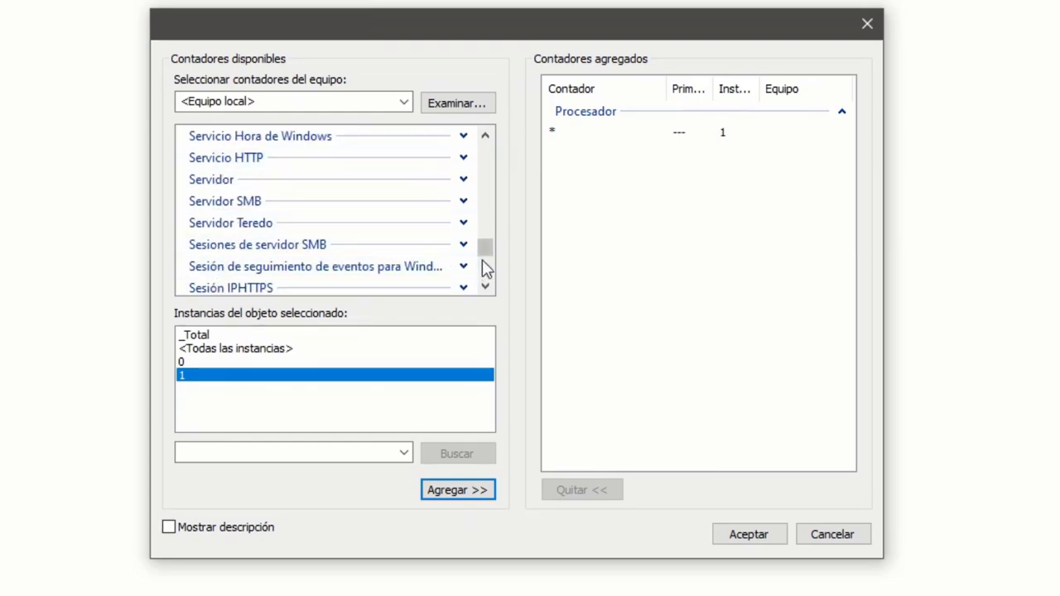
left_click_drag(482, 252, 486, 257)
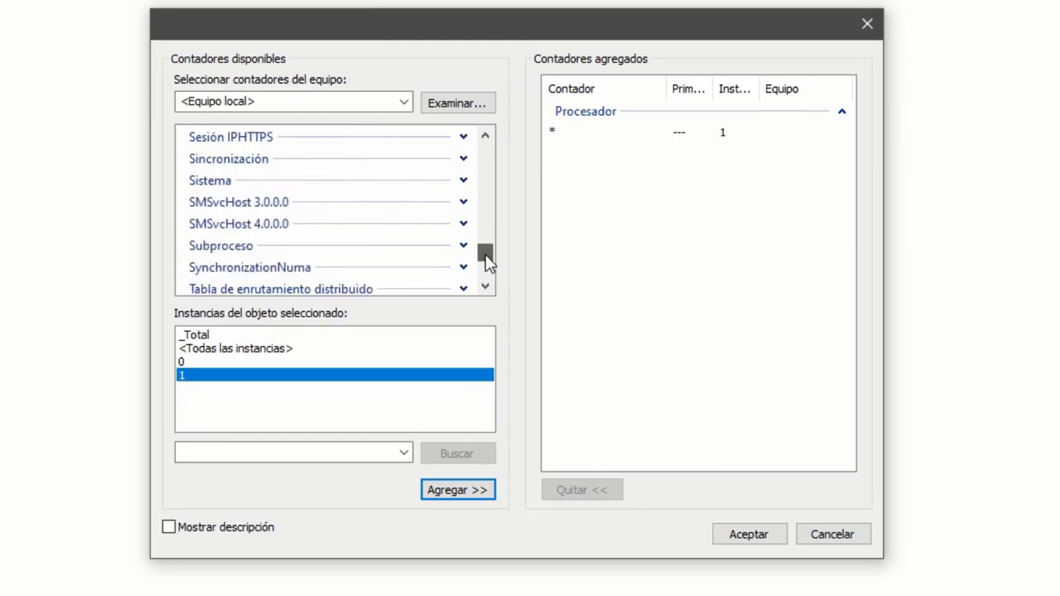
left_click(208, 246)
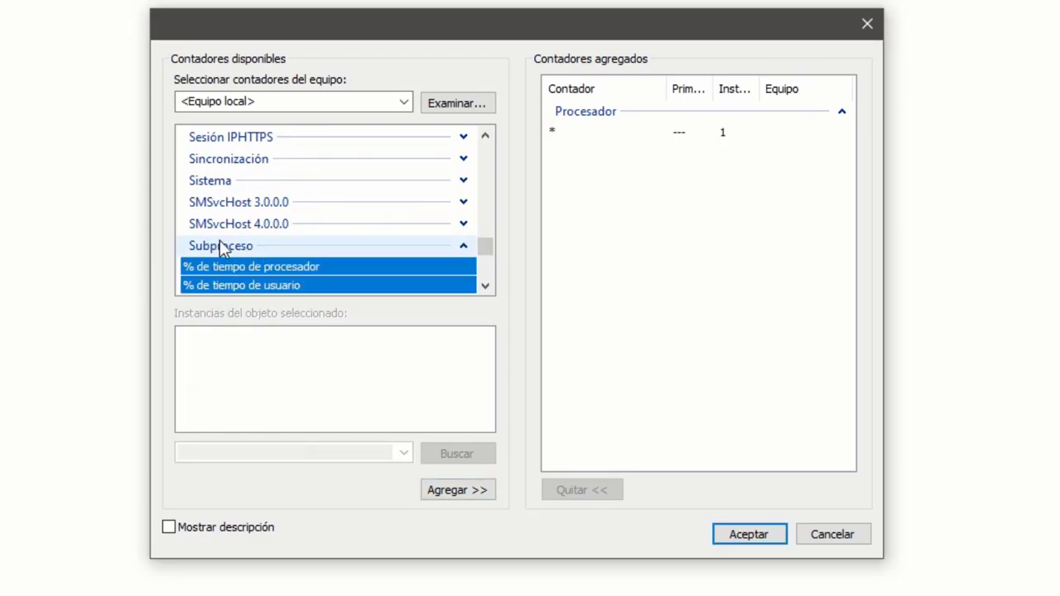
scroll(386, 239, "down", 2)
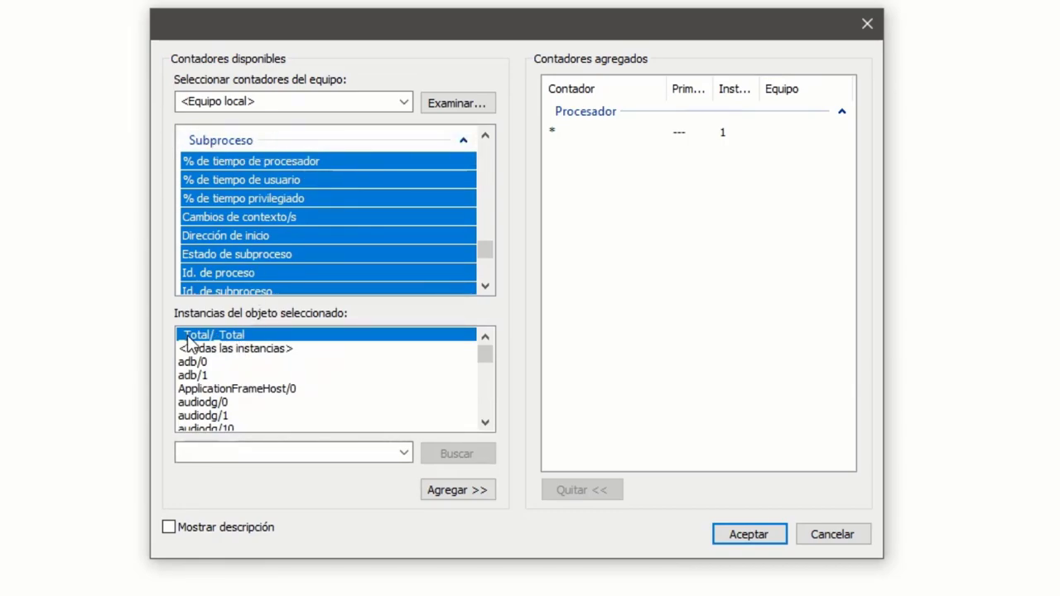
left_click(218, 339)
left_click(437, 490)
left_click(437, 489)
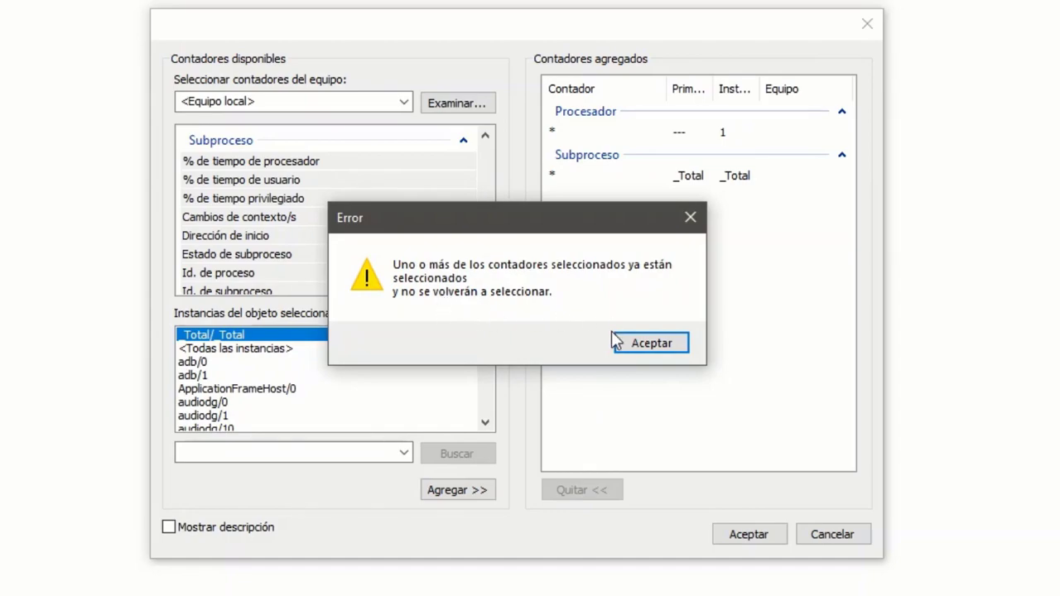
left_click(638, 350)
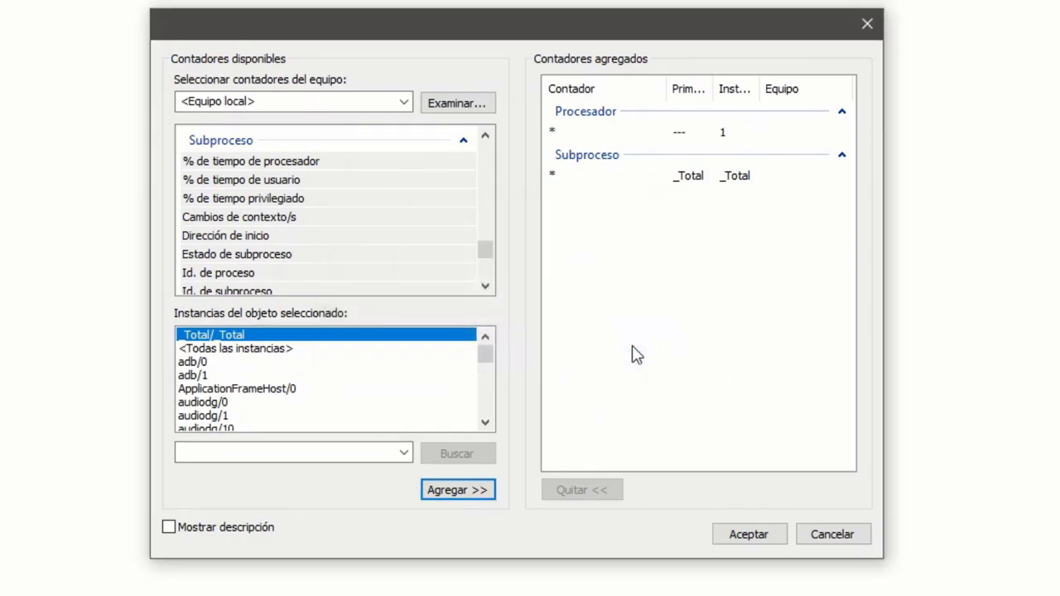
left_click(747, 537)
left_click(661, 487)
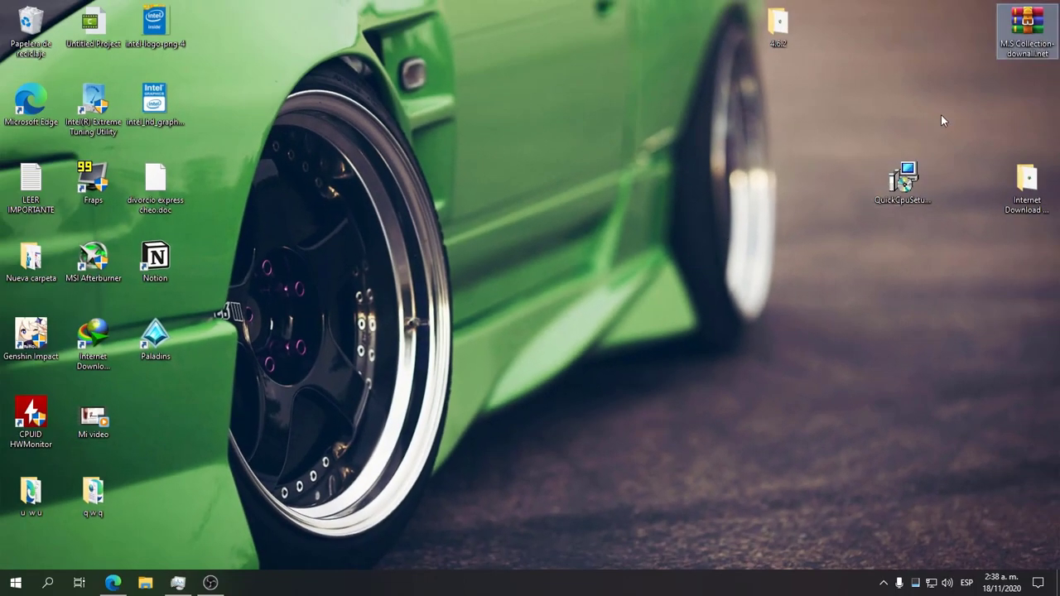
- Move the QuickCpuSetup-3.0.1.0 installer icon to an empty area near the middle of the desktop
left_click_drag(941, 120, 877, 274)
left_click(793, 347)
left_click_drag(903, 178, 654, 336)
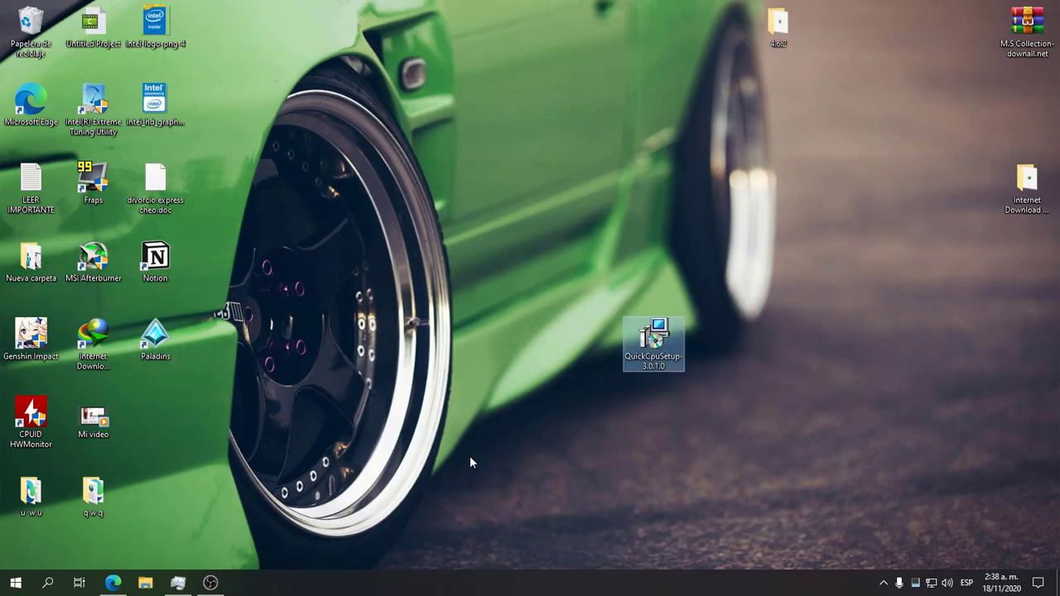
- Switch to Microsoft Edge, dismiss the popup on the OPTIMIZAR CPU PARA JUEGOS 2020 page, and open the page's Descargar link
left_click(116, 582)
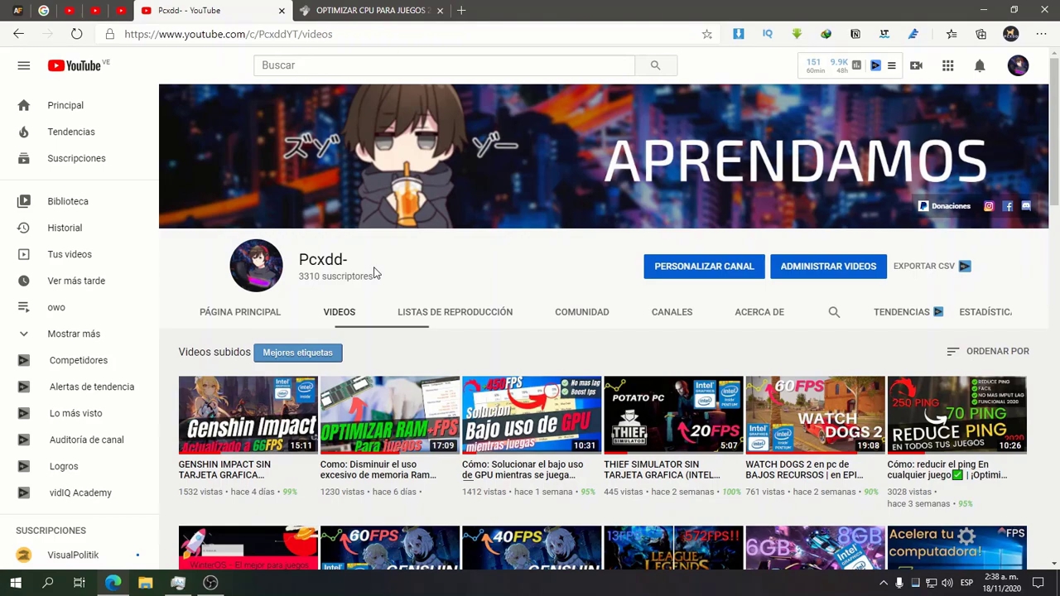
left_click(360, 10)
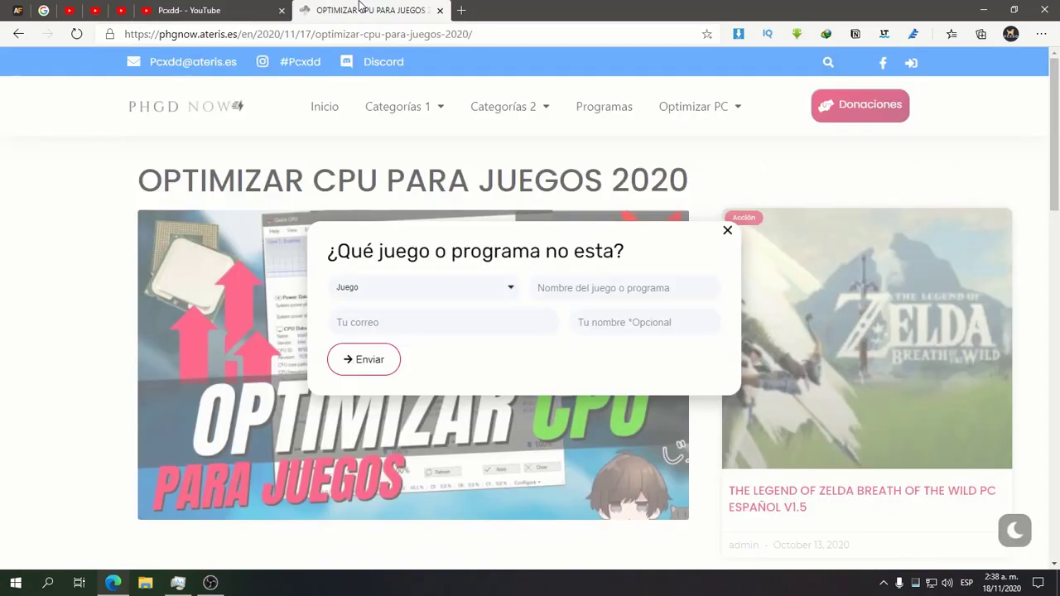
left_click(727, 232)
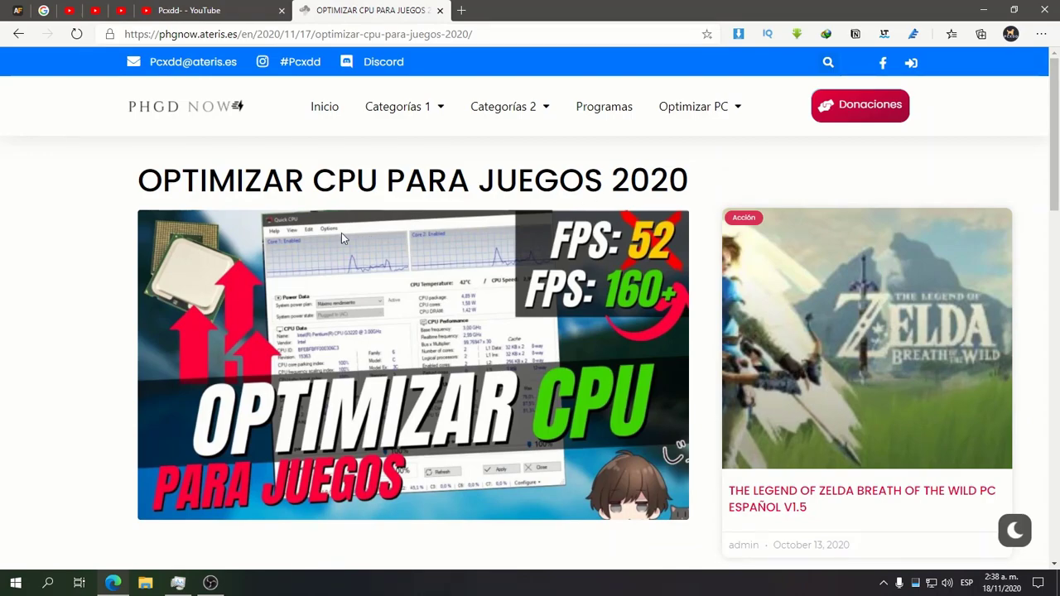
scroll(240, 286, "down", 2)
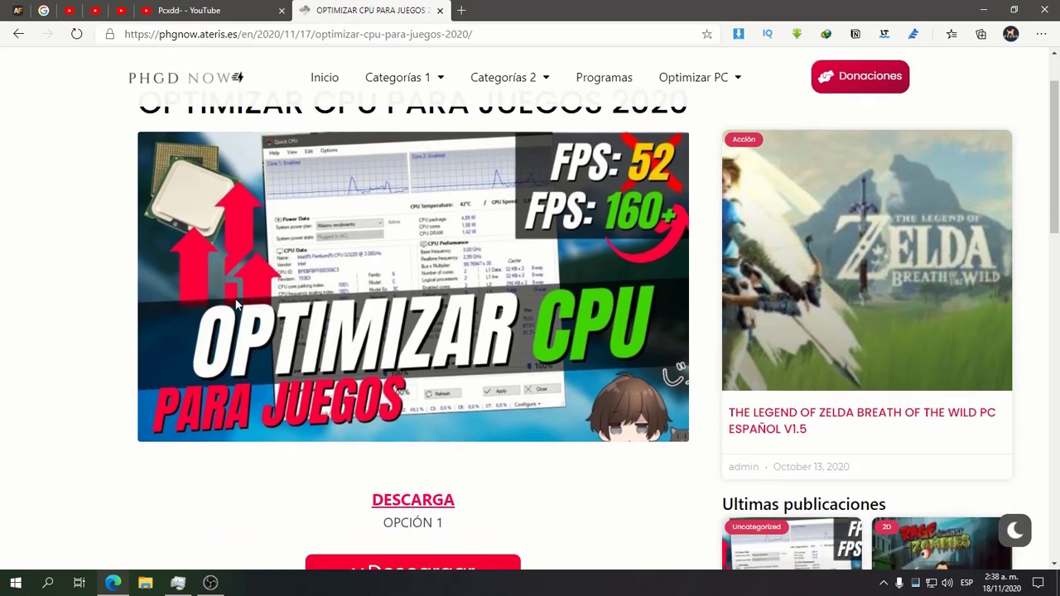
scroll(260, 315, "down", 2)
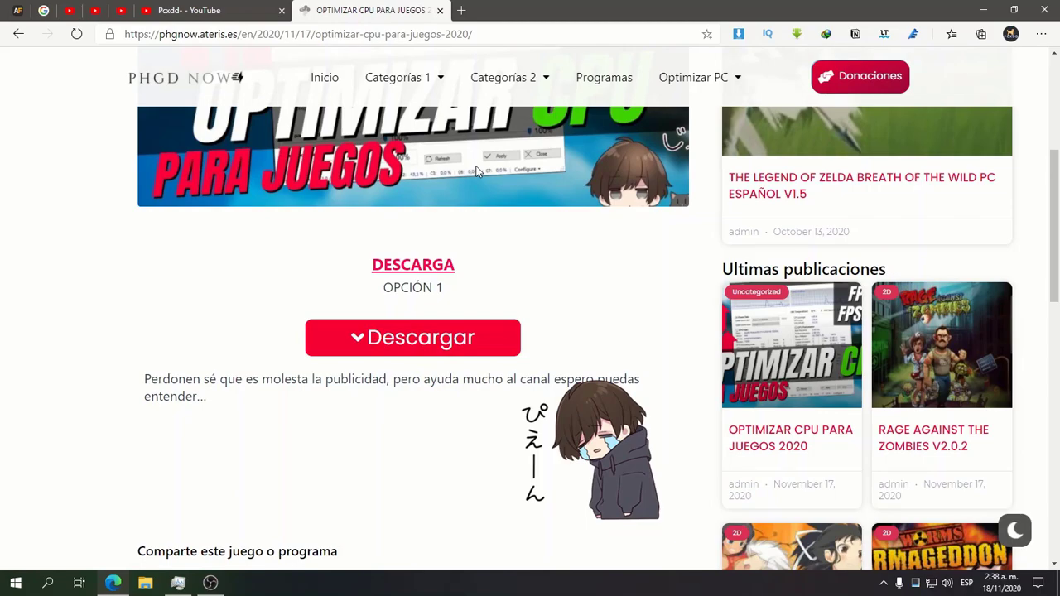
left_click(434, 339)
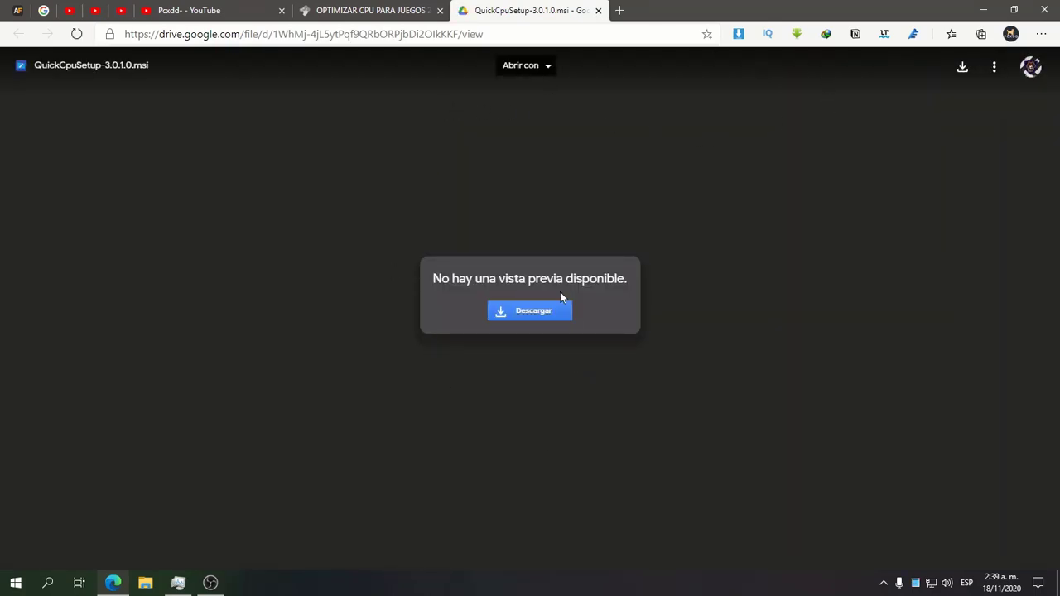
- Return to the OPTIMIZAR CPU PARA JUEGOS 2020 page and log out of the site account
left_click(363, 10)
scroll(462, 340, "up", 5)
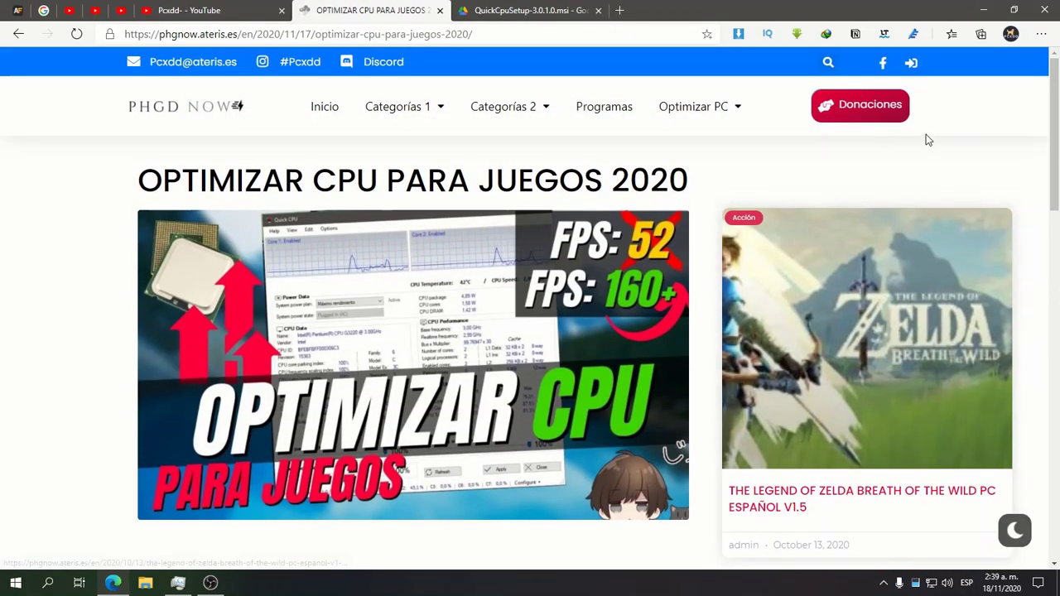
left_click(910, 65)
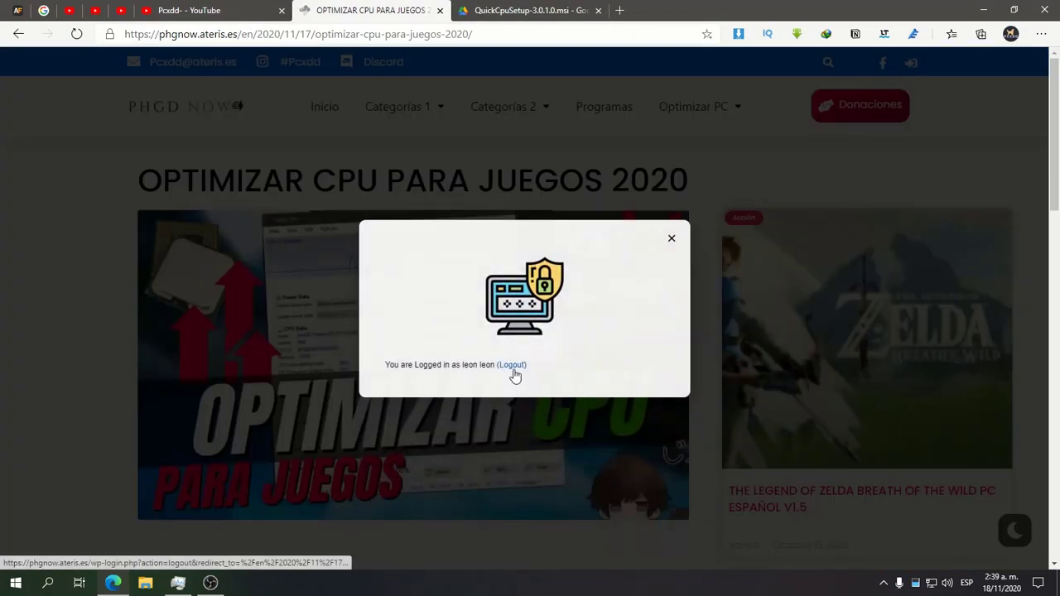
left_click(514, 371)
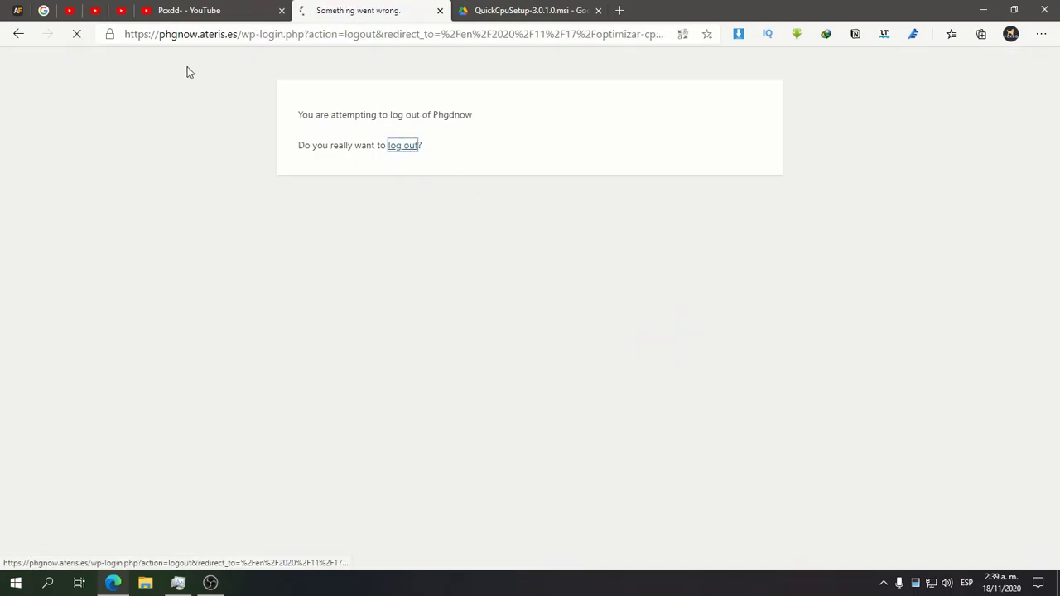
left_click_drag(251, 38, 695, 38)
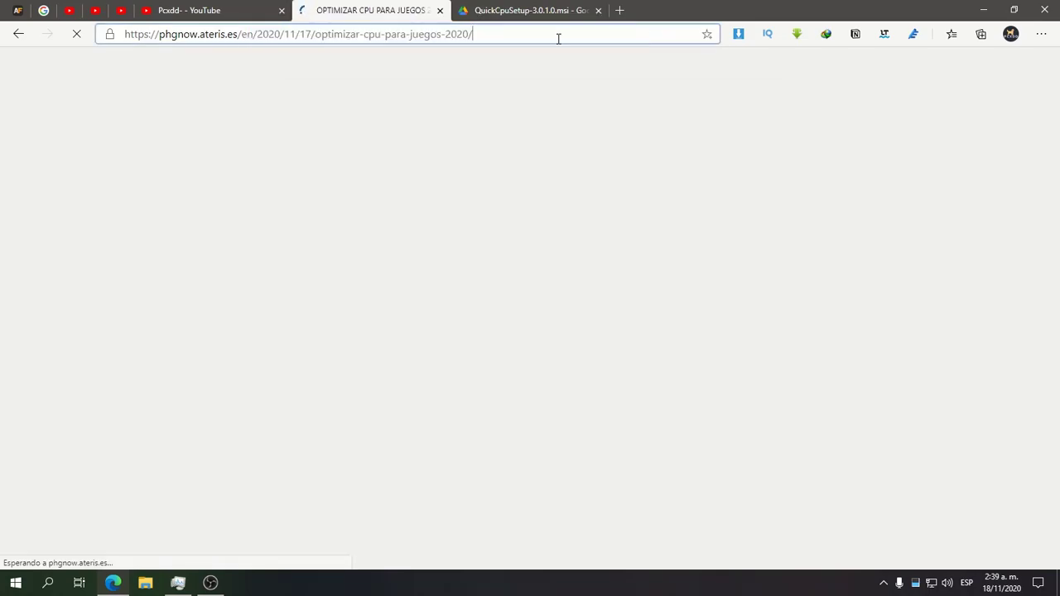
- Open the Descargar link again while logged out, close the extra QuickCpuSetup-3.0.1.0.msi tab, and return to the start of the article
scroll(506, 193, "down", 5)
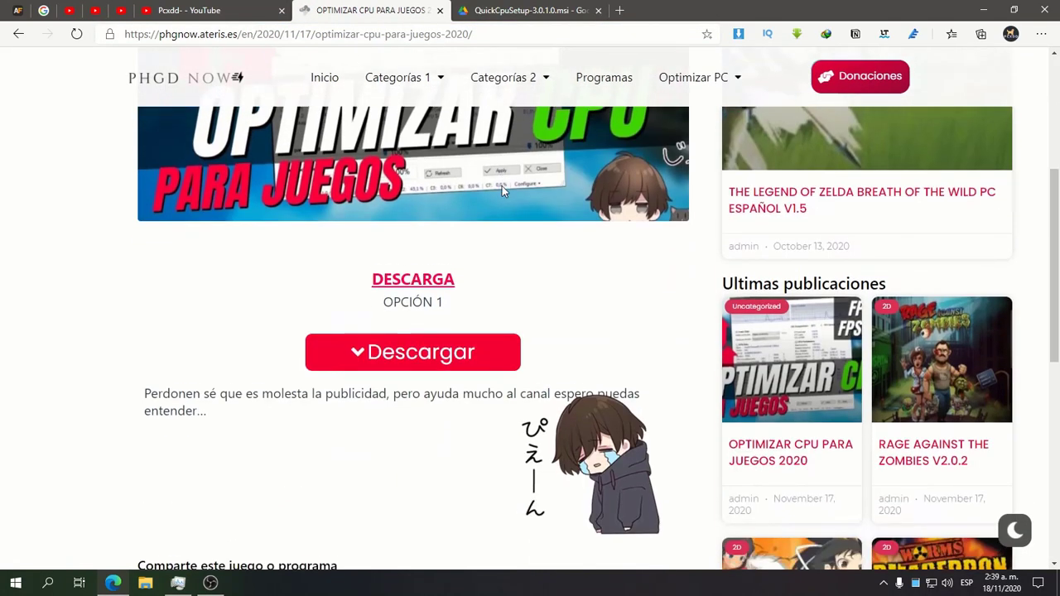
scroll(512, 222, "up", 1)
scroll(514, 217, "up", 4)
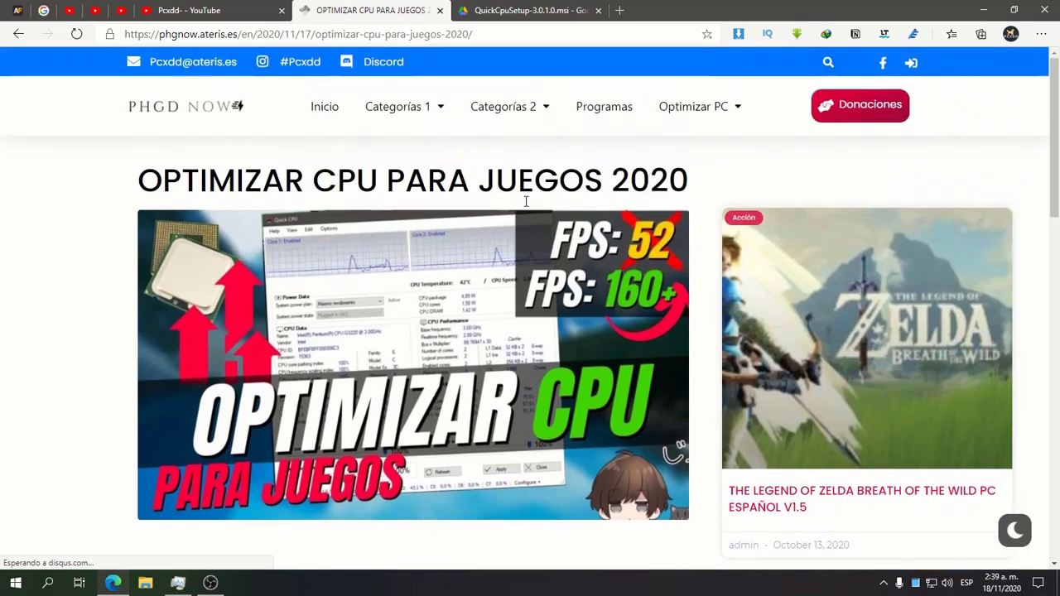
scroll(525, 201, "down", 5)
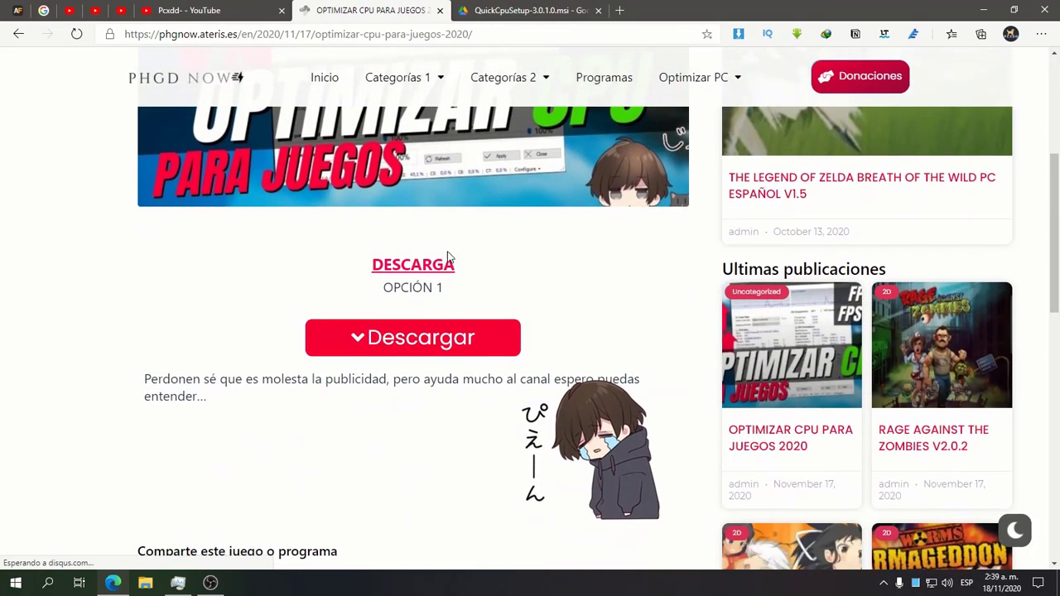
left_click(422, 343)
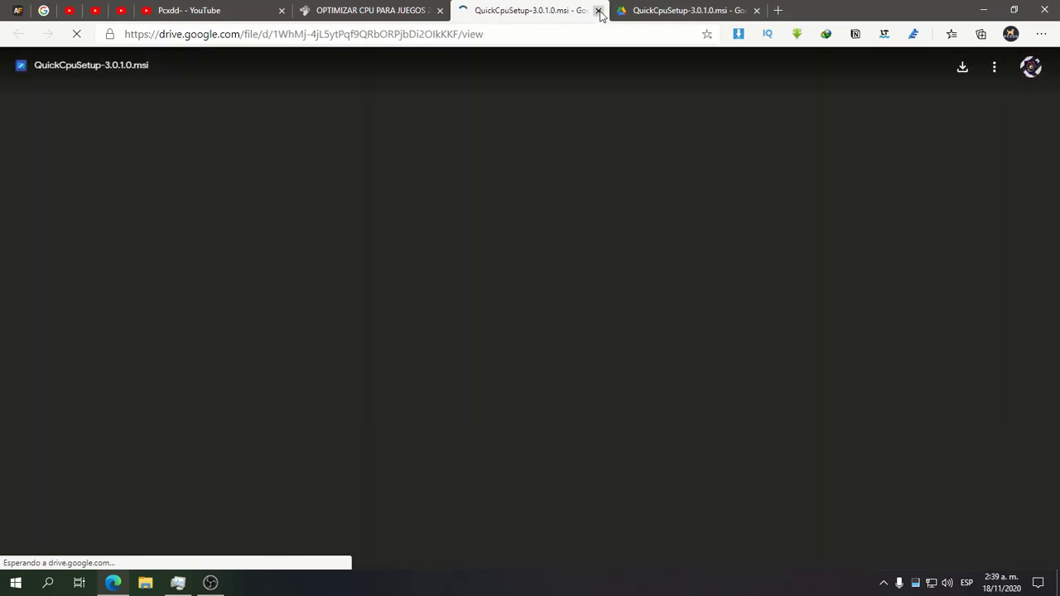
left_click(598, 10)
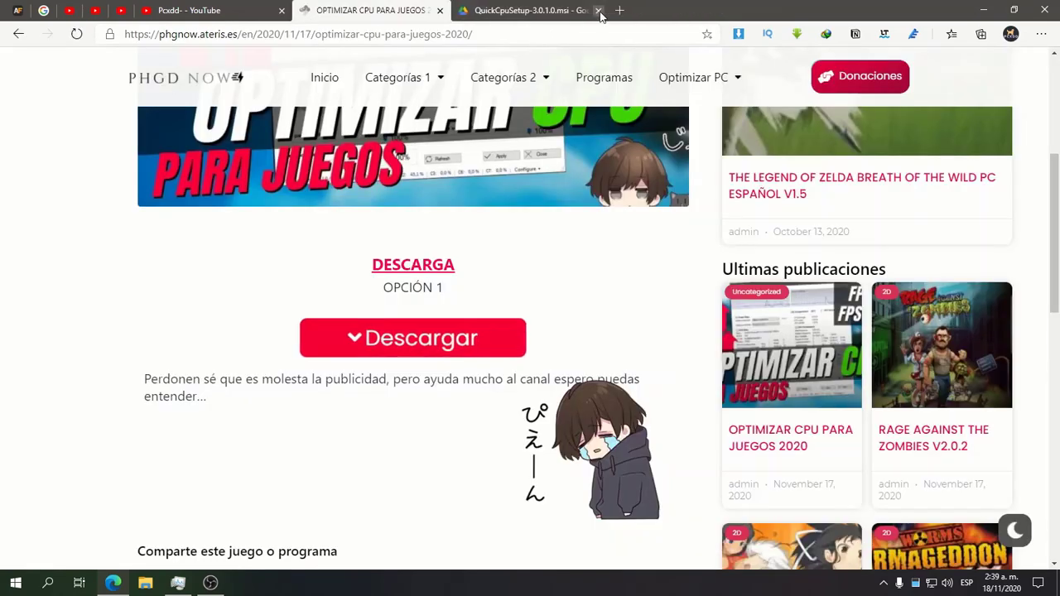
scroll(576, 111, "up", 5)
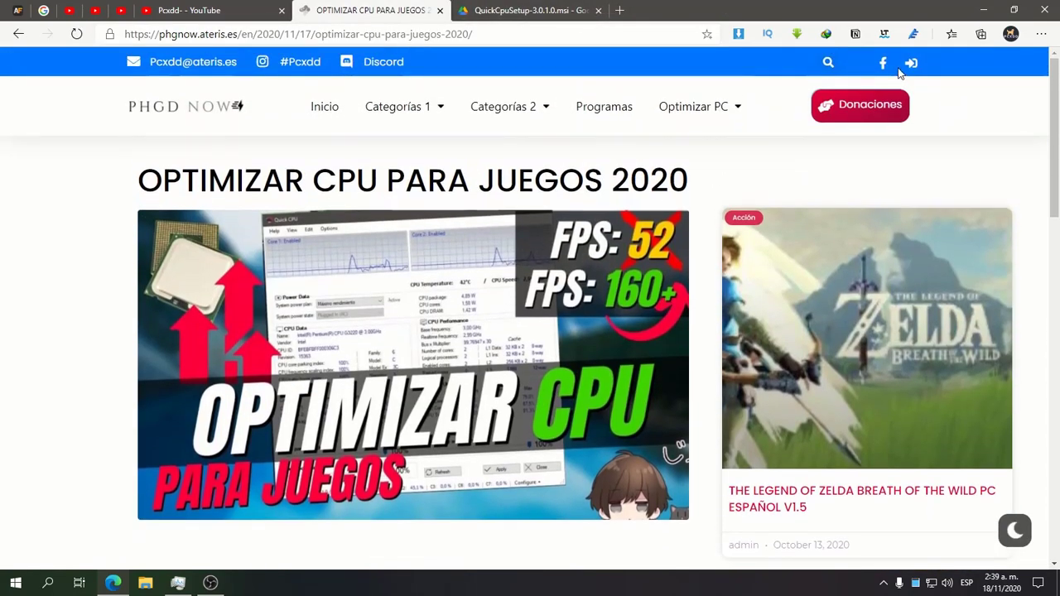
- Try to log out of the site account again and recheck the login status on the OPTIMIZAR CPU PARA JUEGOS 2020 page
left_click(912, 64)
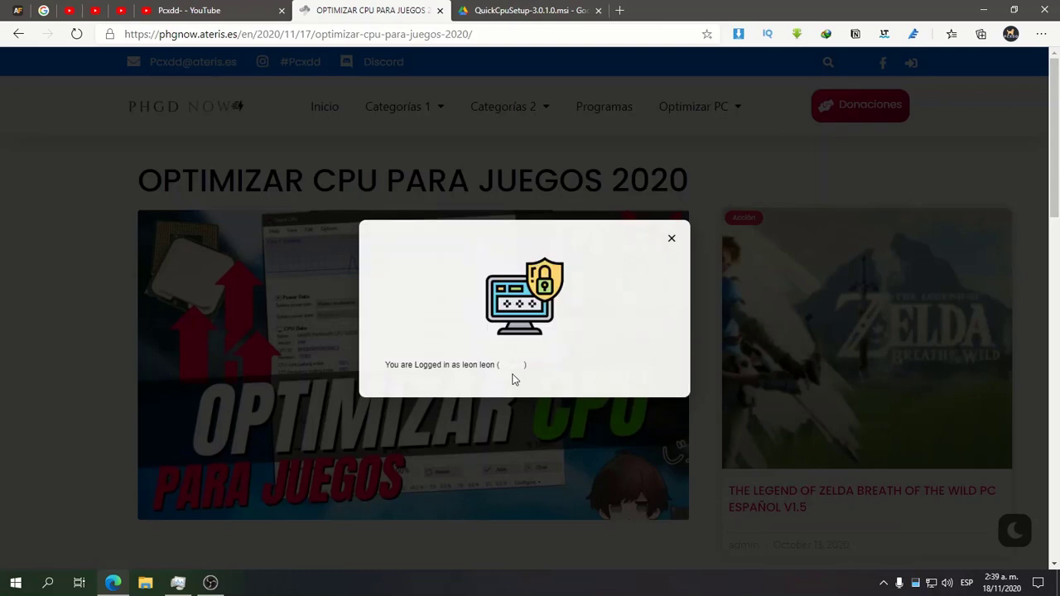
left_click(511, 375)
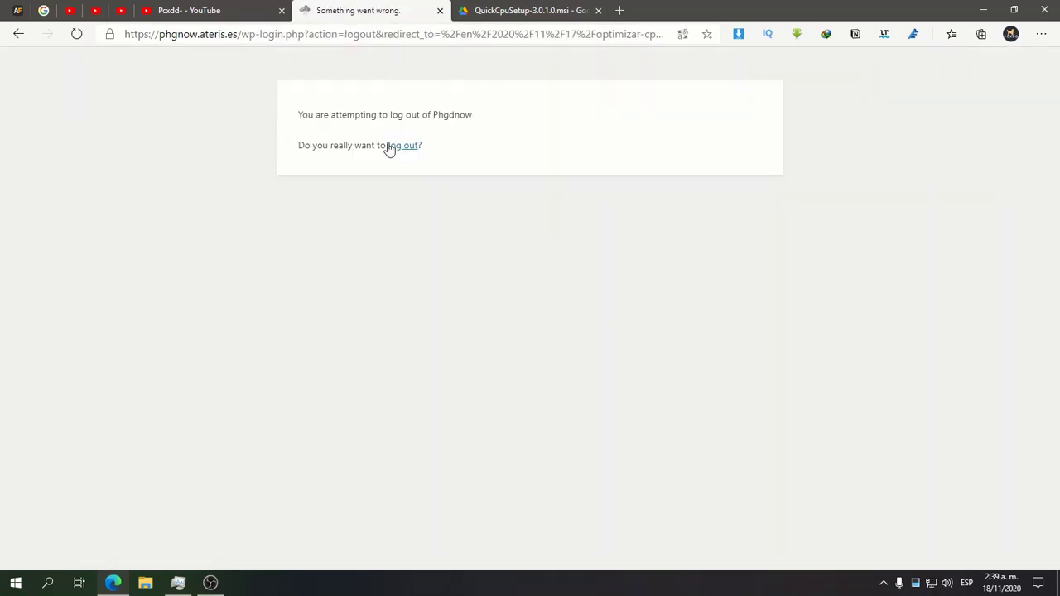
left_click(399, 146)
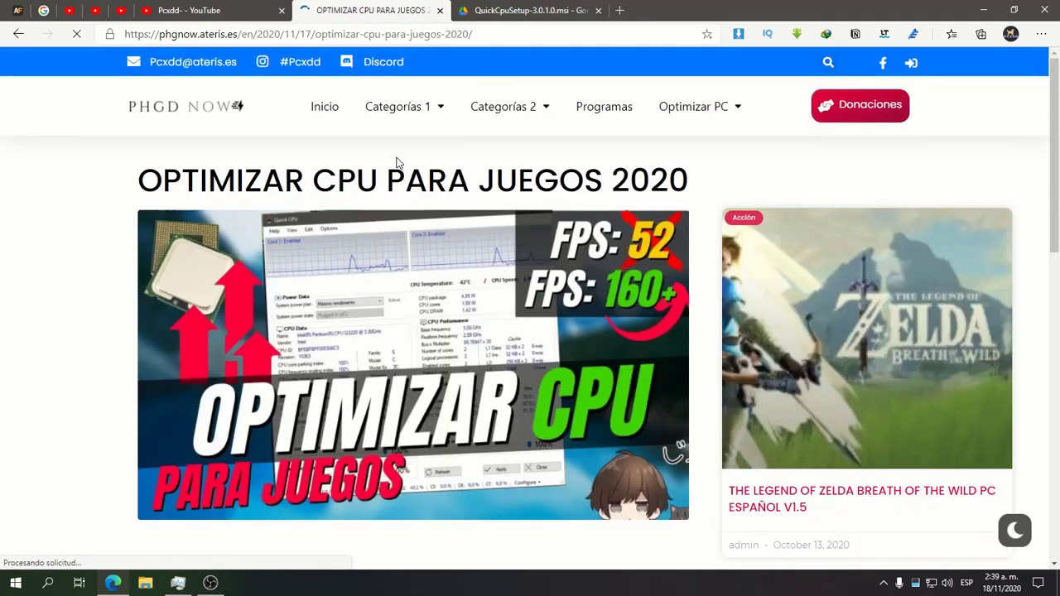
left_click(912, 63)
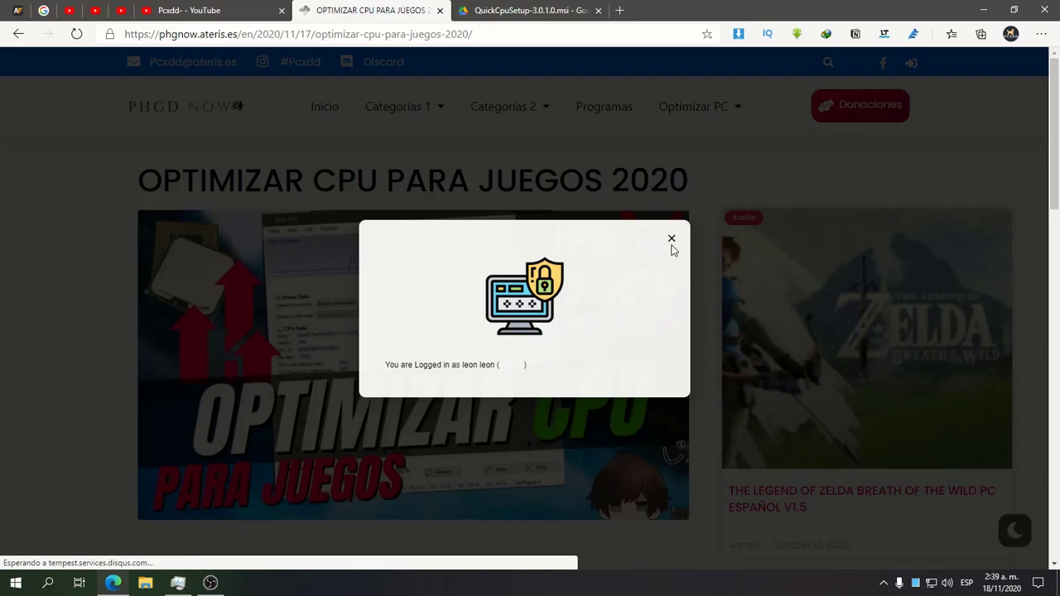
left_click(672, 240)
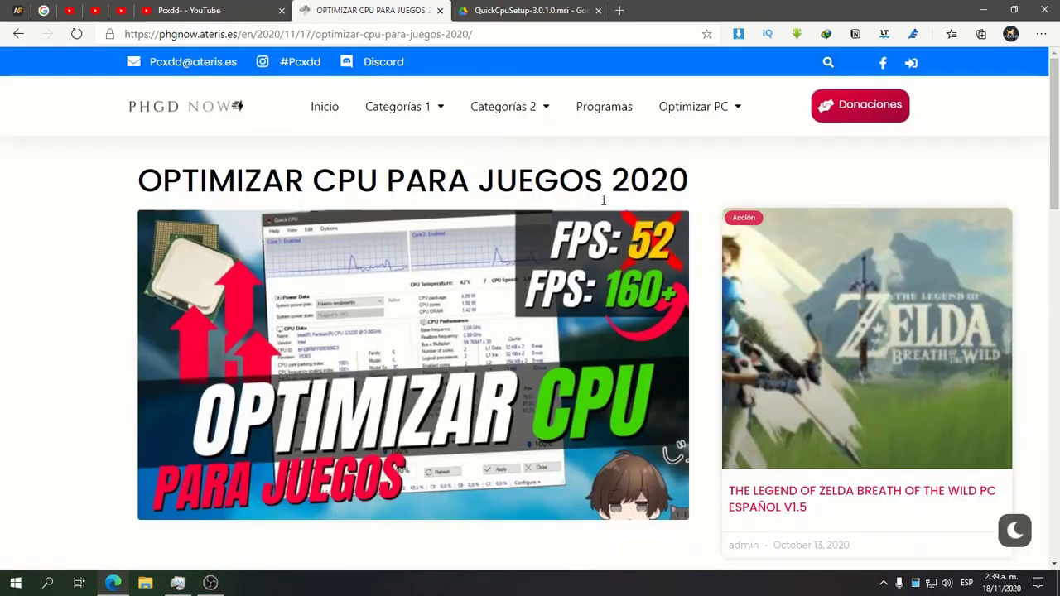
scroll(604, 200, "down", 5)
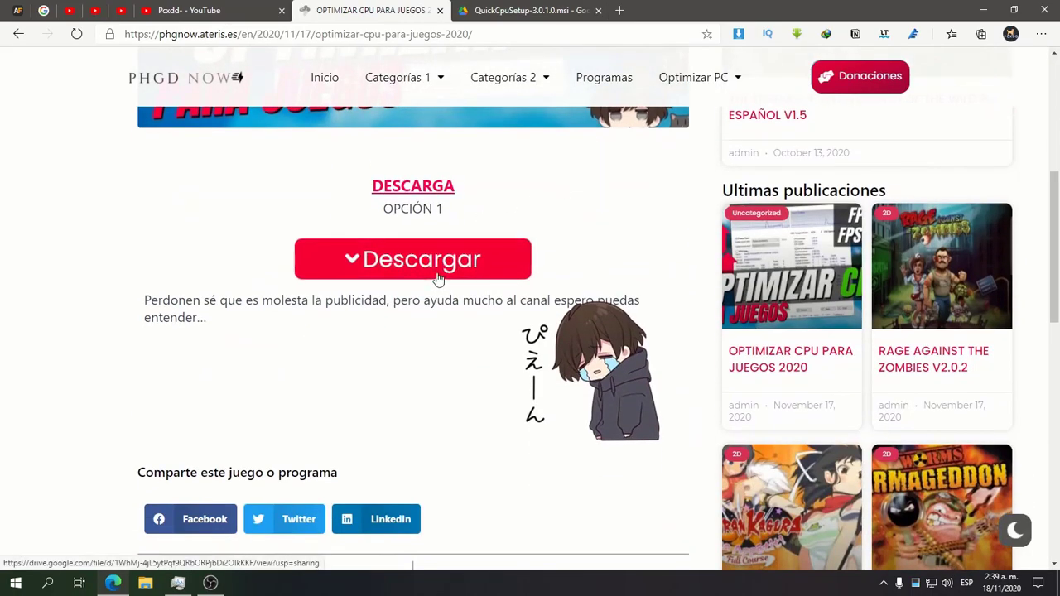
scroll(438, 279, "up", 5)
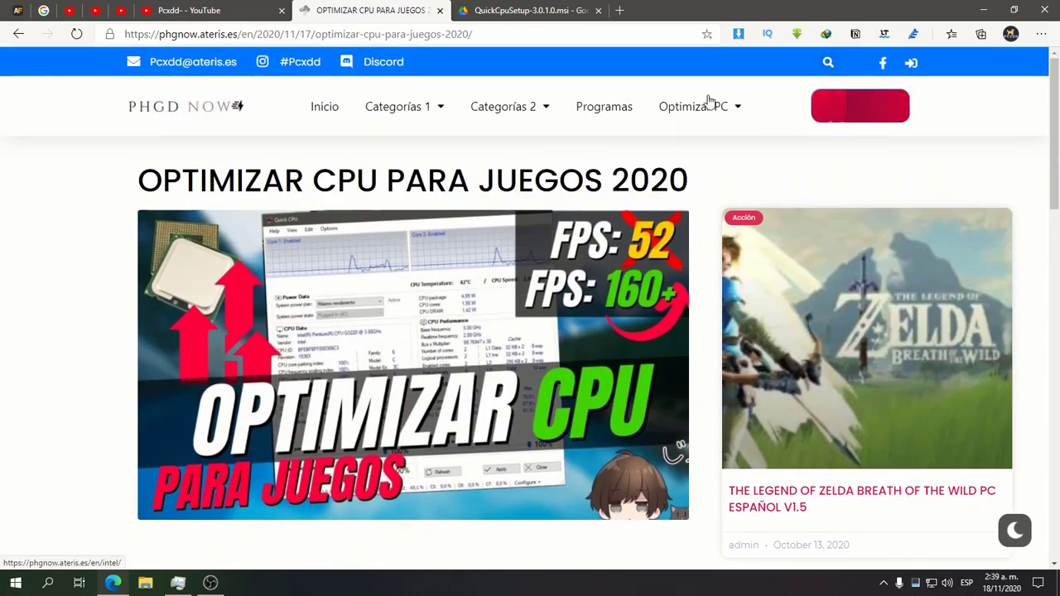
- Download QuickCpuSetup-3.0.1.0.msi from its Google Drive page and open the downloaded installer
key("ctrl+Tab")
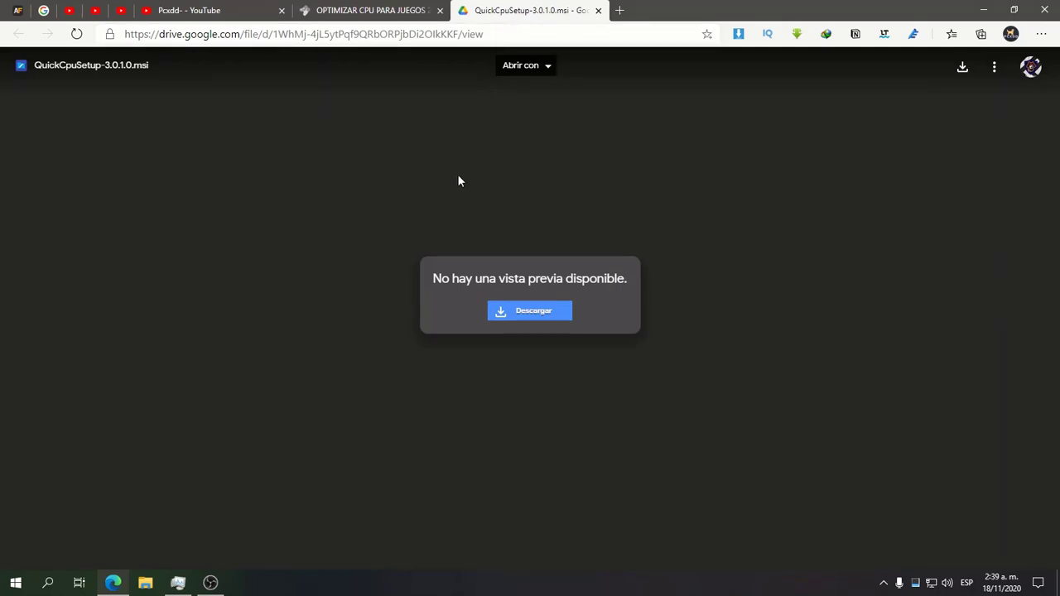
left_click(509, 310)
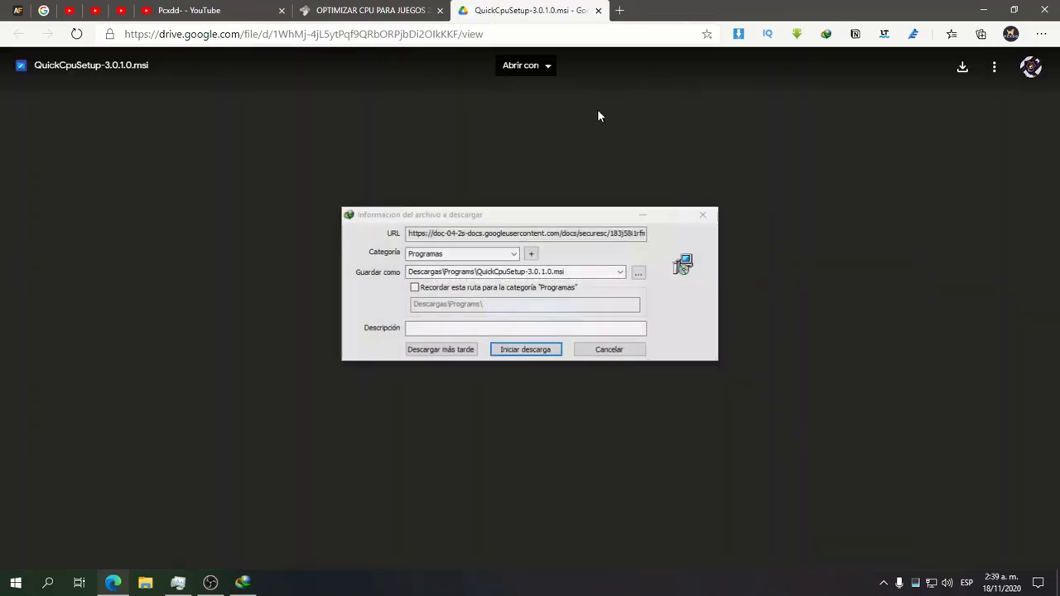
left_click(545, 351)
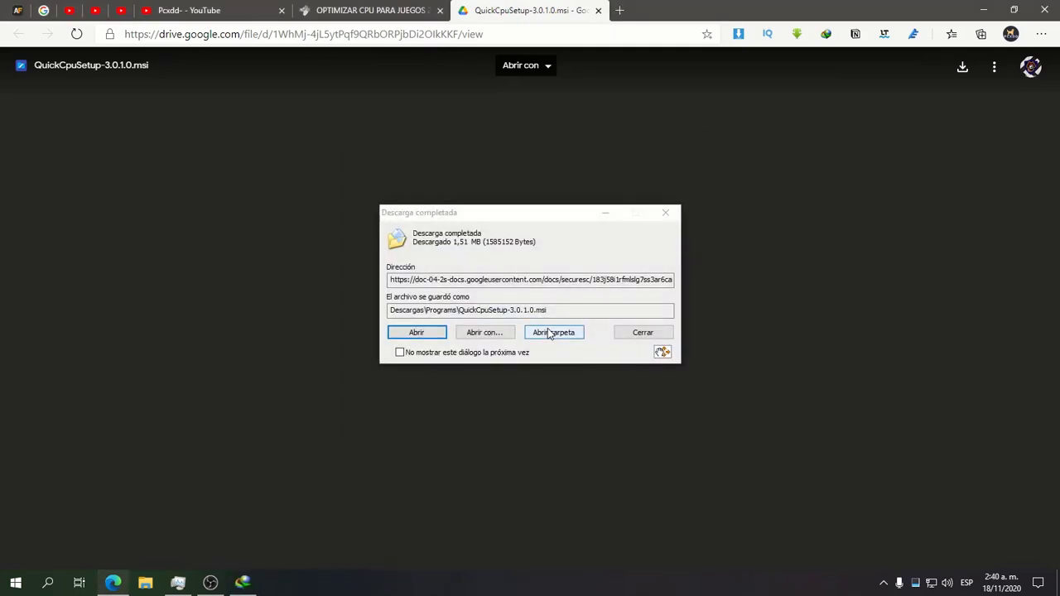
left_click(417, 332)
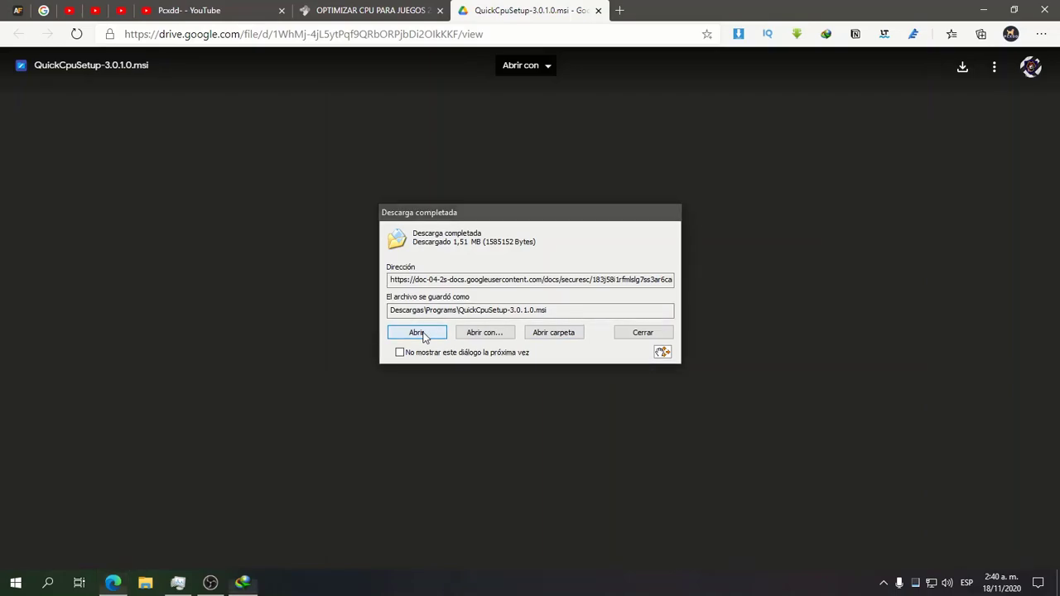
- Minimize the browser, install Quick CPU with the license terms accepted, and launch the program when setup finishes
left_click(984, 10)
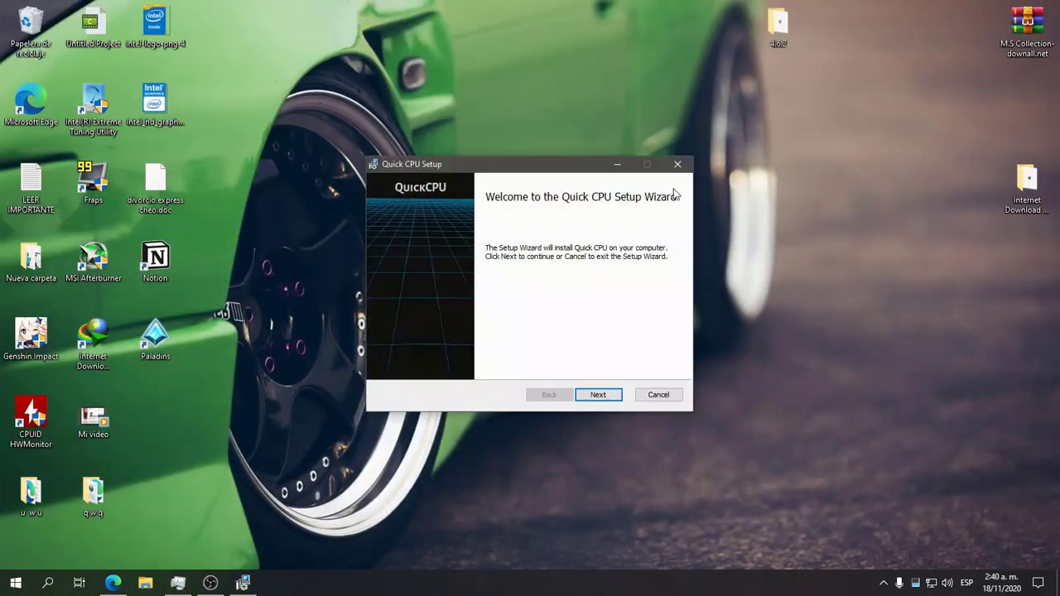
left_click_drag(549, 165, 749, 129)
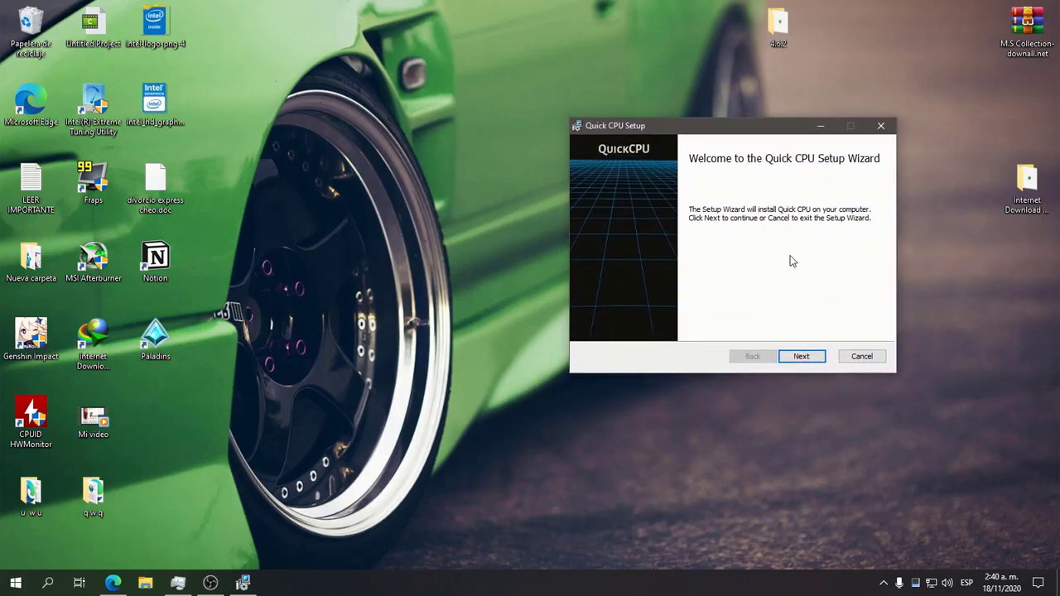
left_click(801, 356)
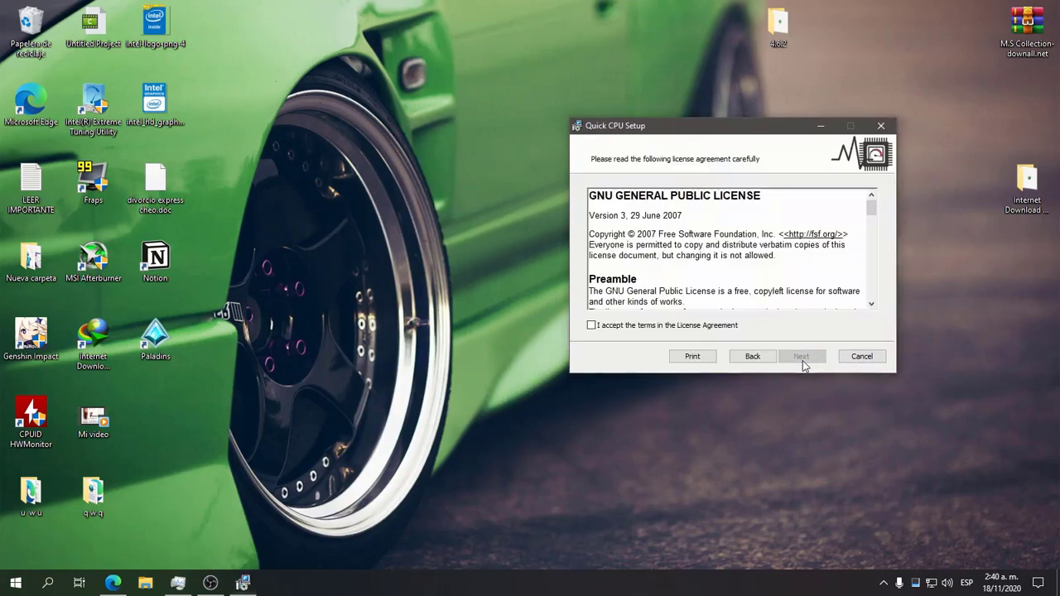
left_click(700, 327)
left_click(786, 357)
left_click(791, 356)
left_click(794, 356)
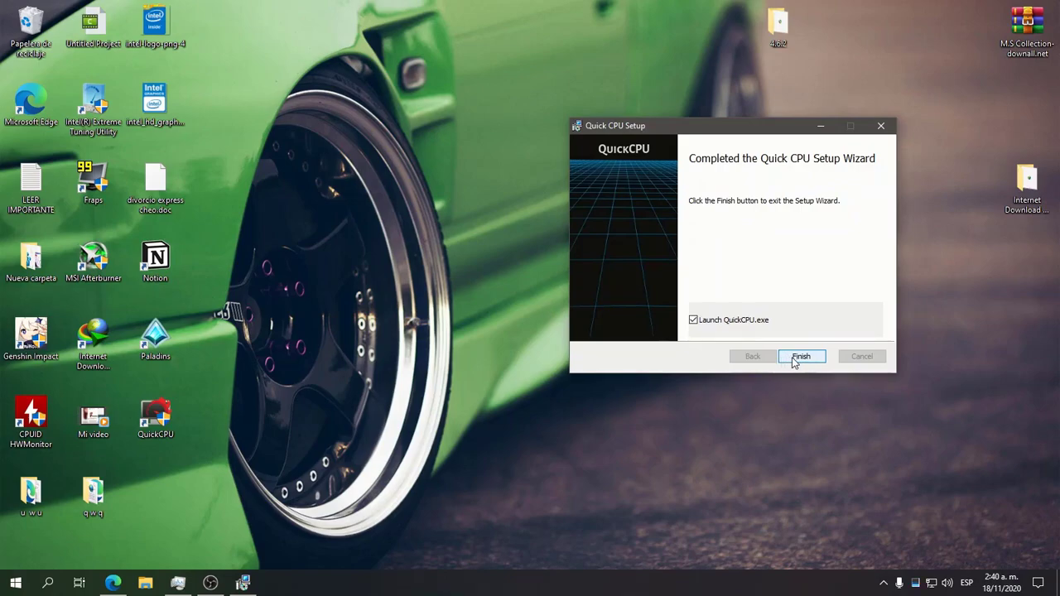
left_click(815, 356)
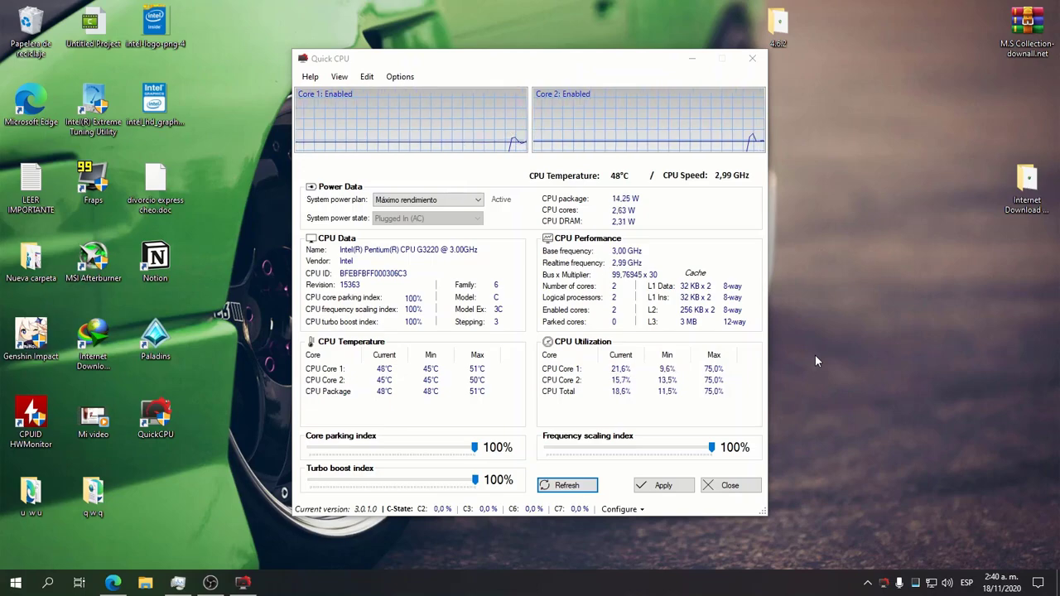
- Try the Alto rendimiento and Máximo rendimiento system power plans in Quick CPU and leave Alto rendimiento selected
left_click(437, 200)
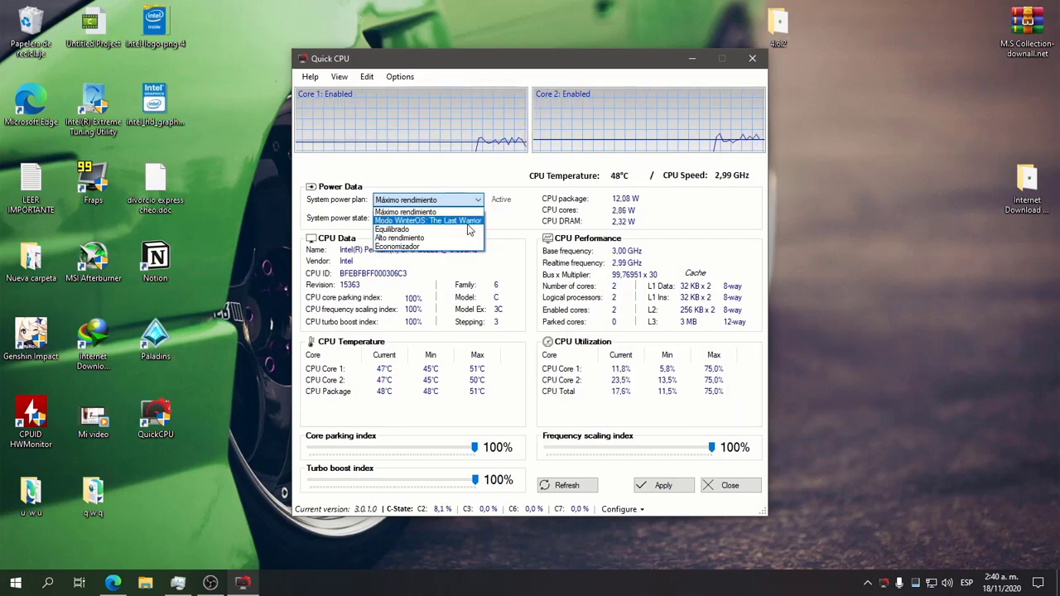
left_click(447, 238)
left_click(445, 205)
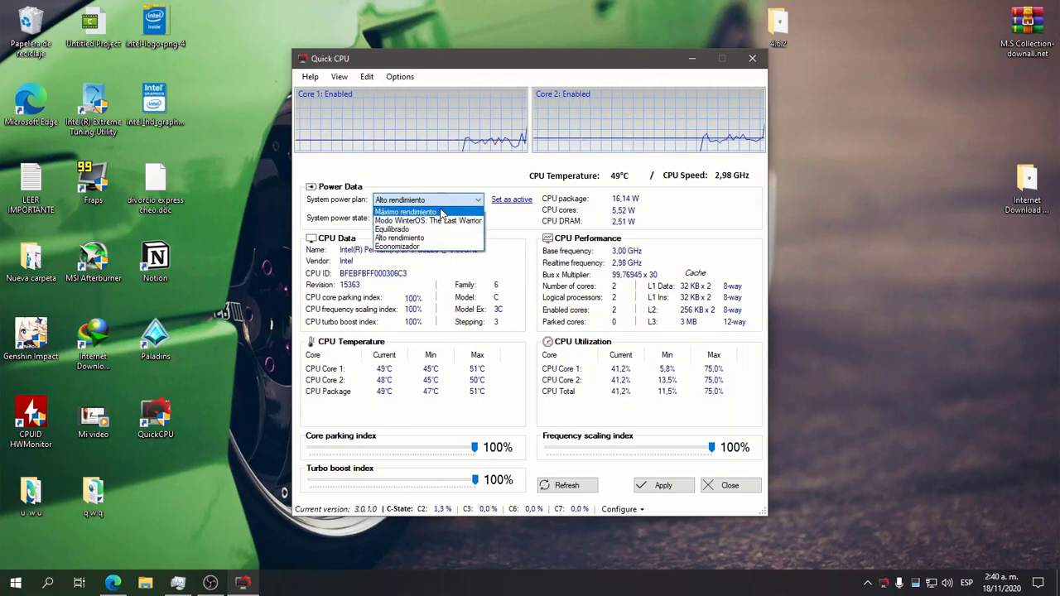
left_click(442, 212)
left_click(440, 205)
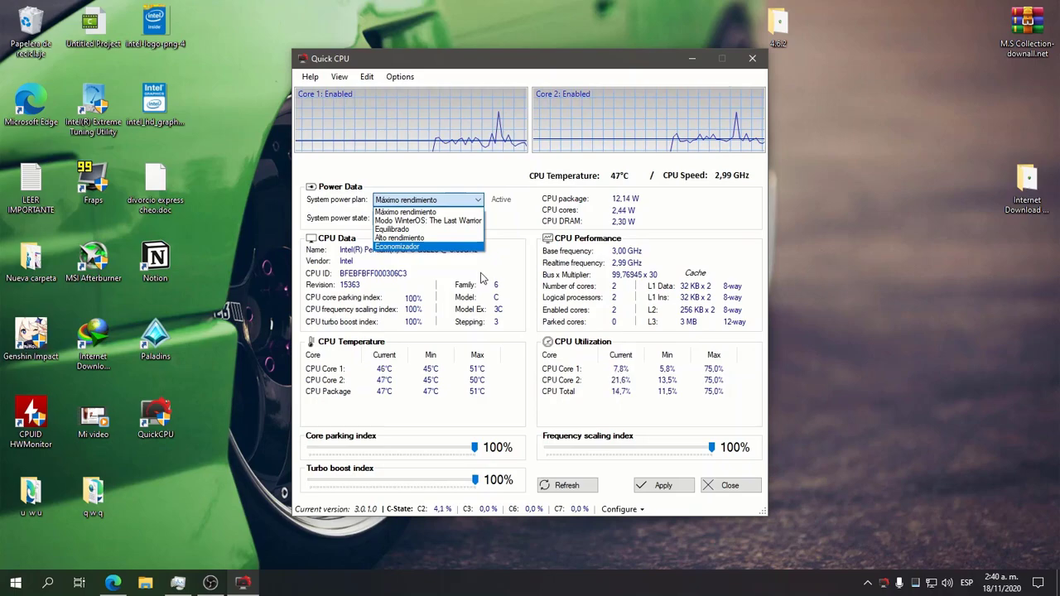
left_click(437, 238)
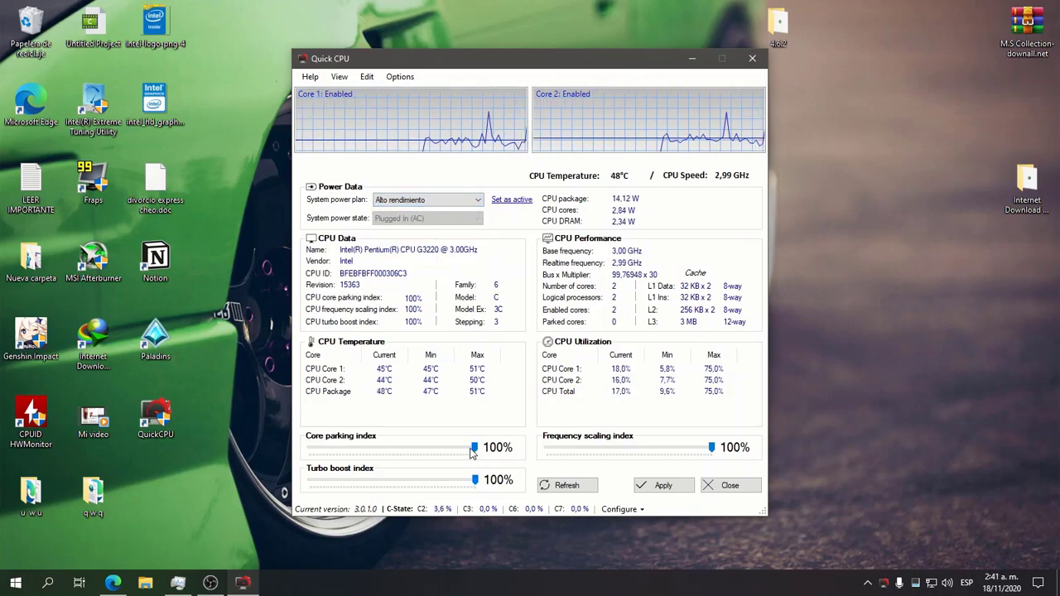
- Lower the core parking, turbo boost and frequency scaling indexes to 68%, 76% and 52%, and return all three to 100%
left_click_drag(474, 448, 421, 448)
left_click(448, 482)
left_click(434, 482)
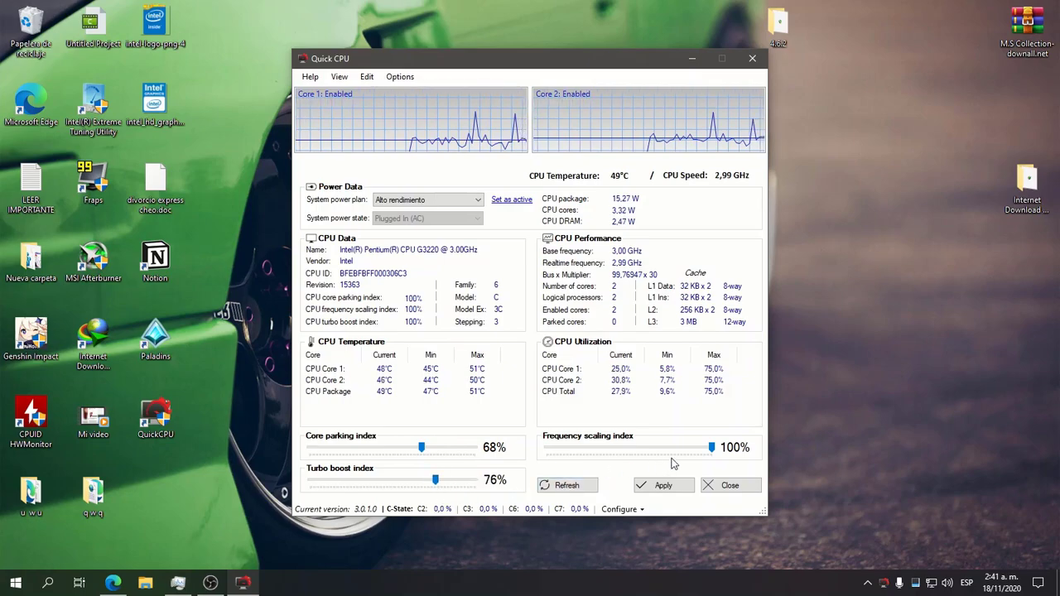
left_click_drag(712, 447, 633, 448)
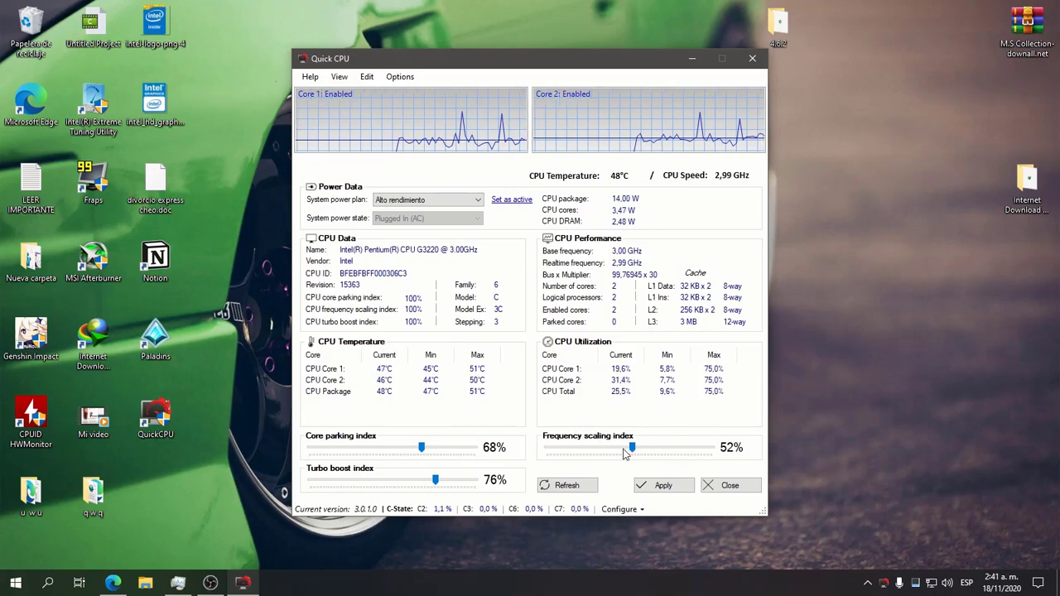
left_click_drag(633, 448, 742, 451)
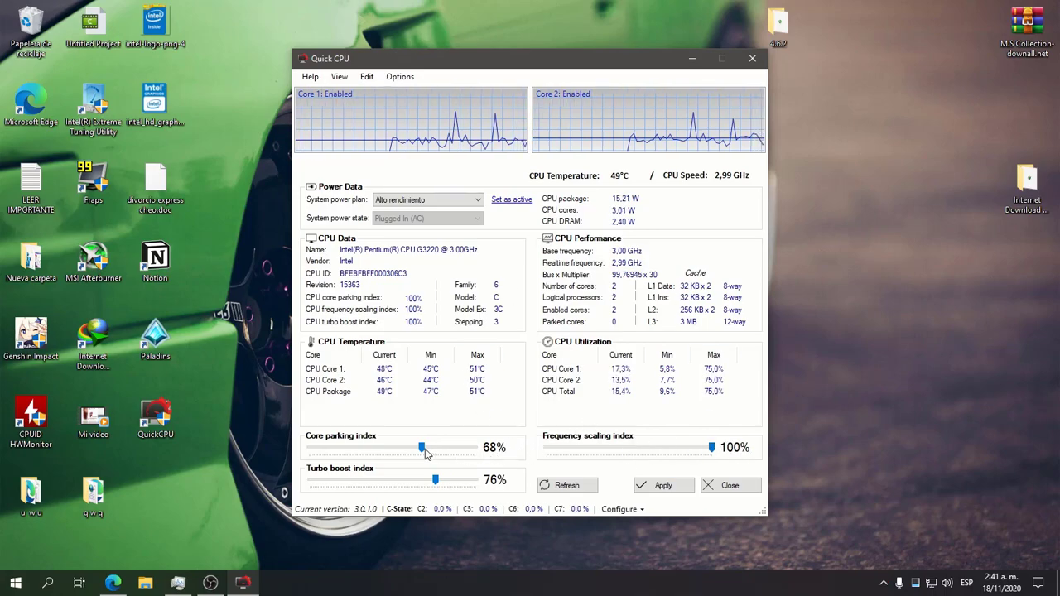
left_click_drag(423, 448, 485, 480)
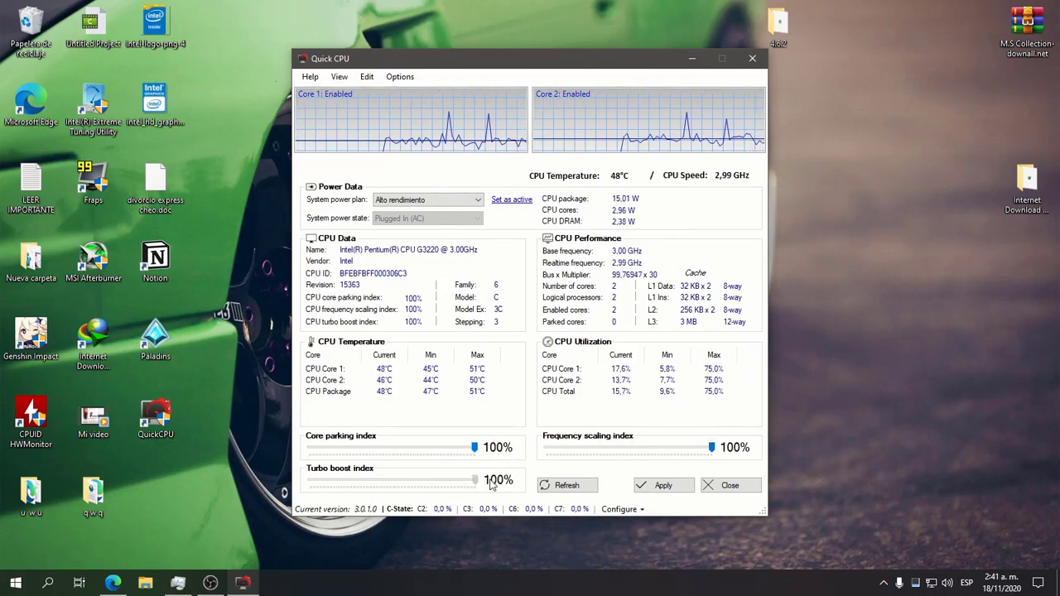
- Apply the 100% index settings to the Alto rendimiento power plan and dismiss the message
left_click(424, 200)
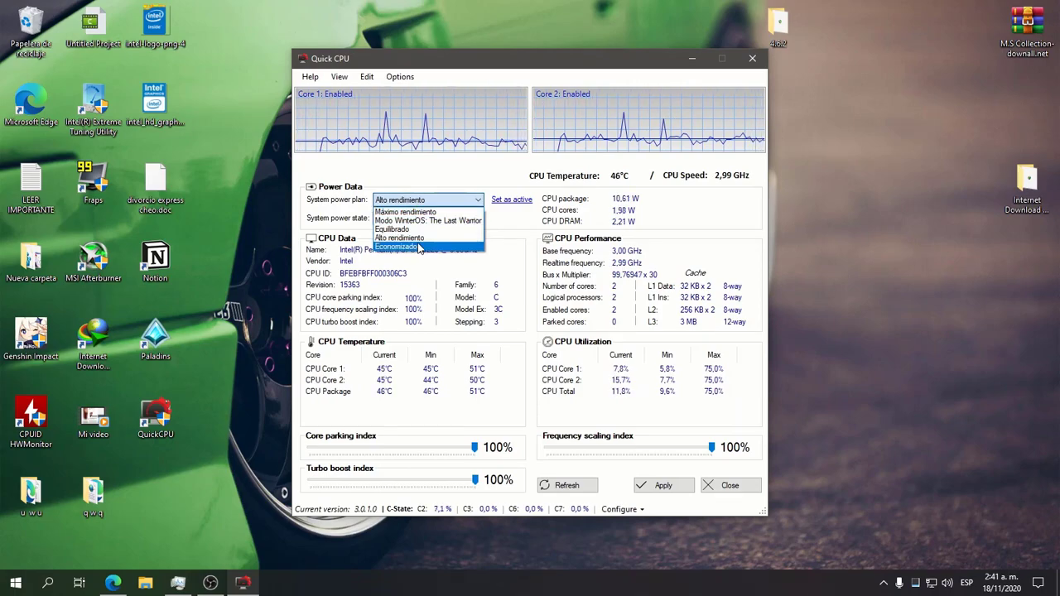
left_click(406, 238)
left_click(659, 485)
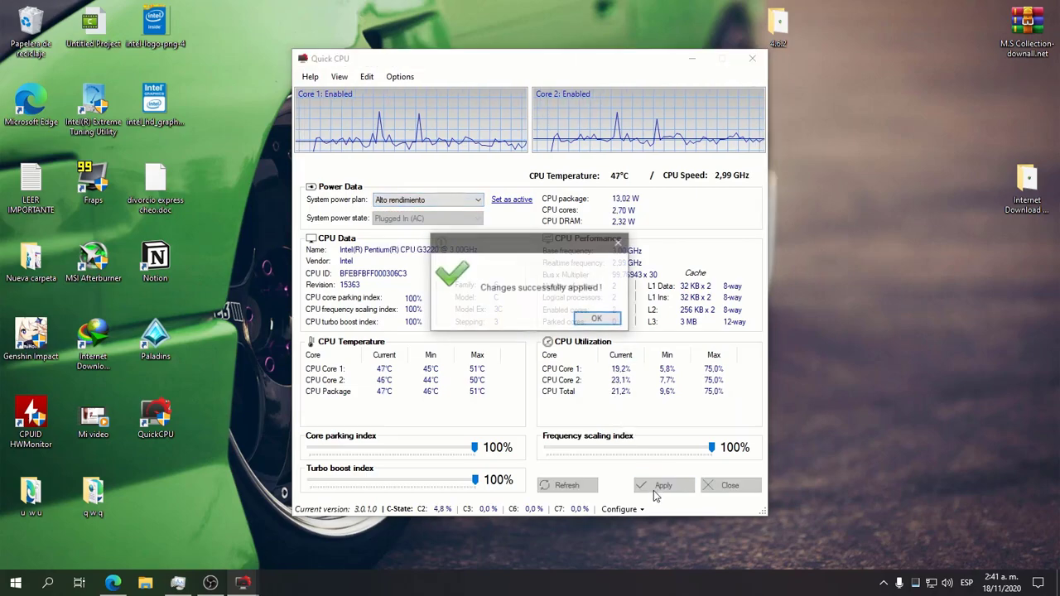
left_click(597, 320)
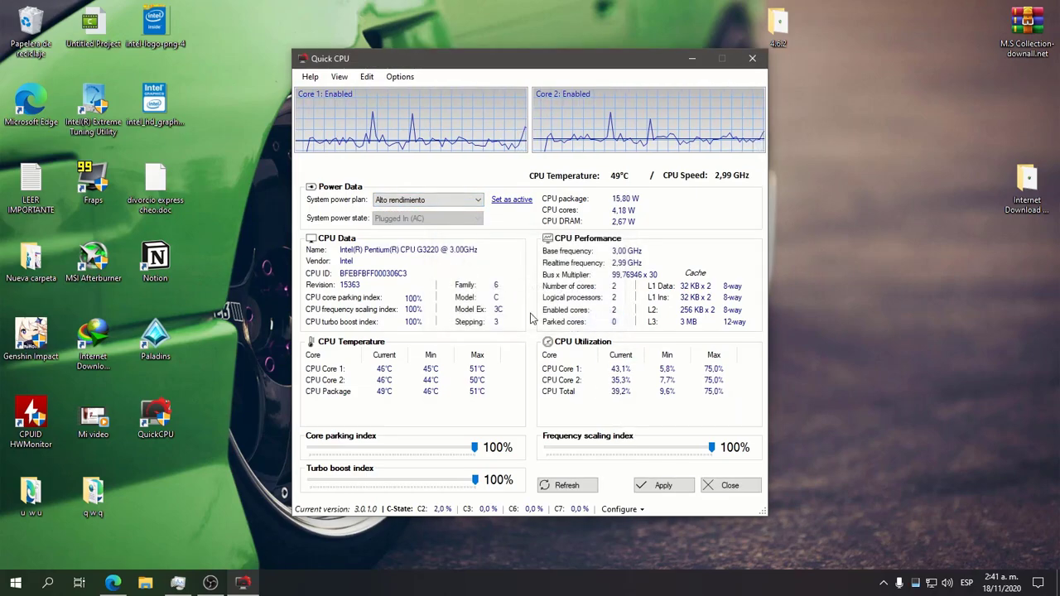
- Select the Máximo rendimiento power plan, apply the 100% index settings to it, and close Quick CPU
left_click(420, 201)
left_click(420, 205)
left_click(427, 200)
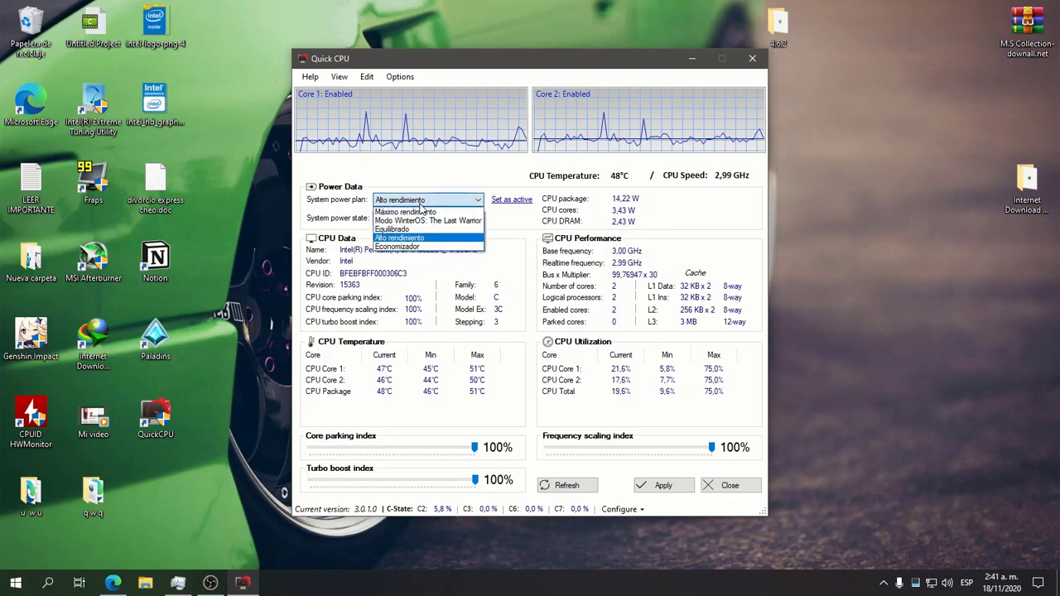
left_click(405, 220)
left_click(666, 485)
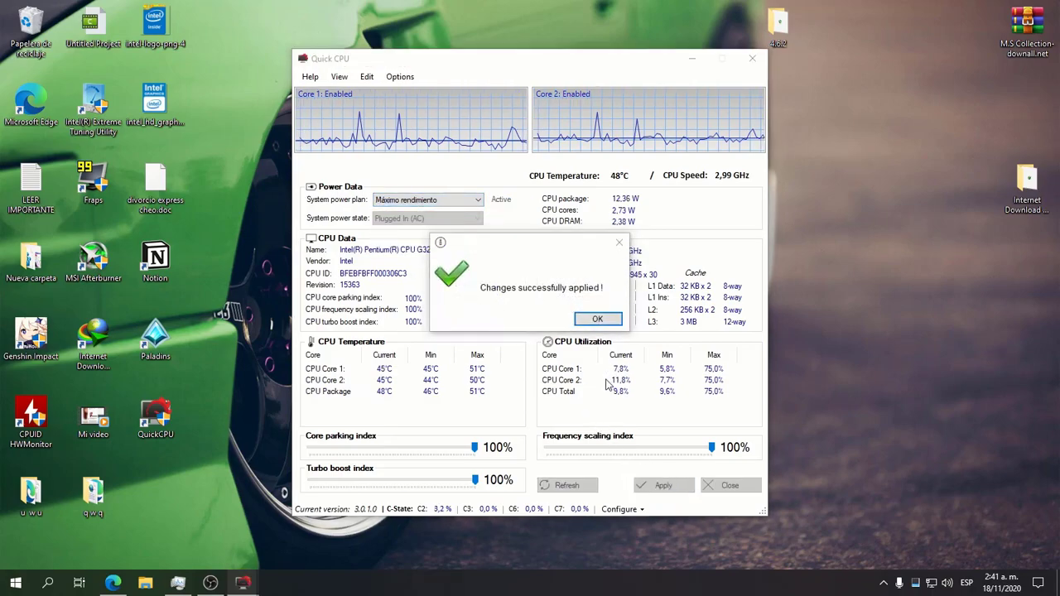
left_click(597, 319)
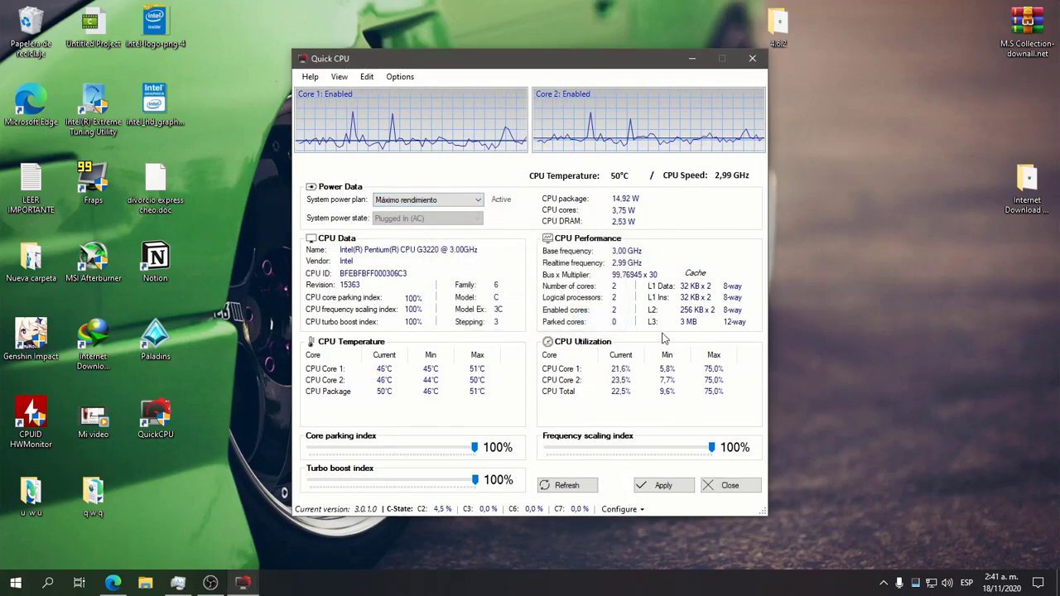
left_click(662, 486)
key("Return")
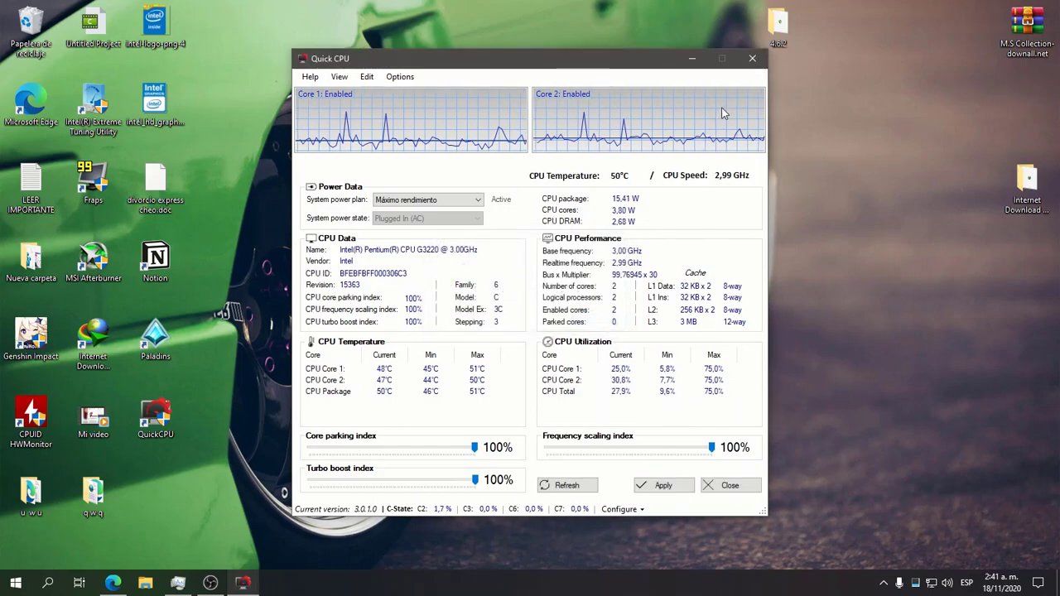
left_click(752, 60)
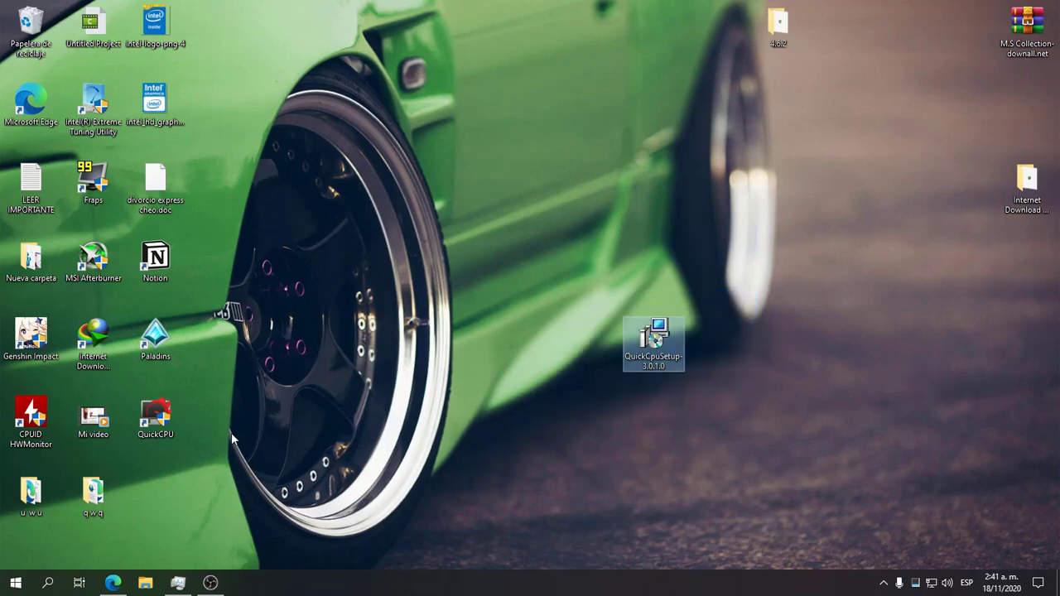
- Reopen Quick CPU from its desktop shortcut, close it, and move the QuickCpuSetup-3.0.1.0 installer to the Recycle Bin
double_click(168, 422)
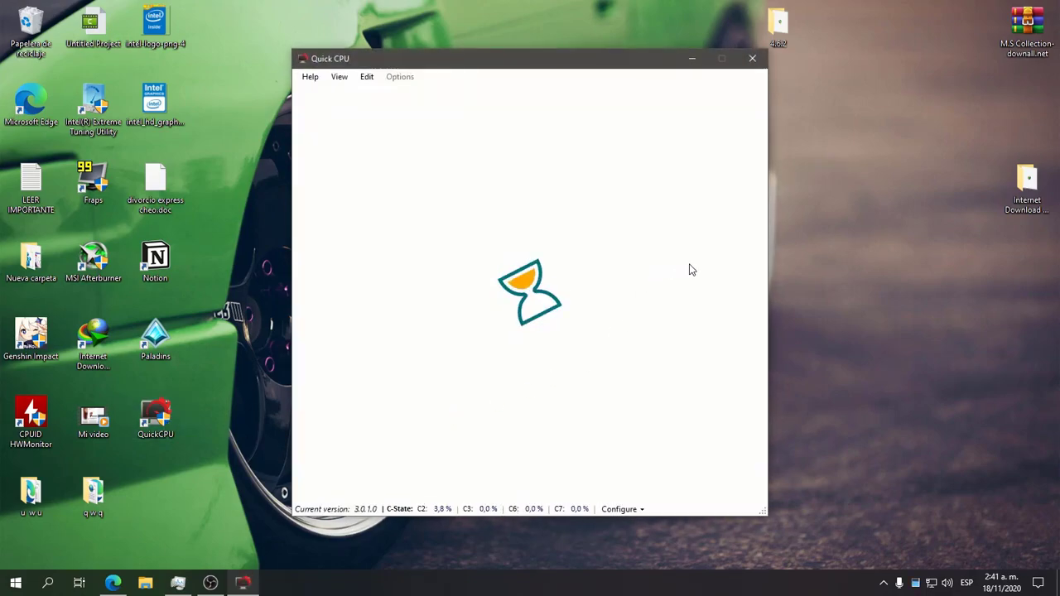
left_click(749, 64)
left_click_drag(758, 291, 25, 30)
- Uninstall Quick CPU with Uninstall Tool from the desktop's Herramientas y Utilidades, dismiss the leftover-traces report, and close Uninstall Tool
right_click(542, 169)
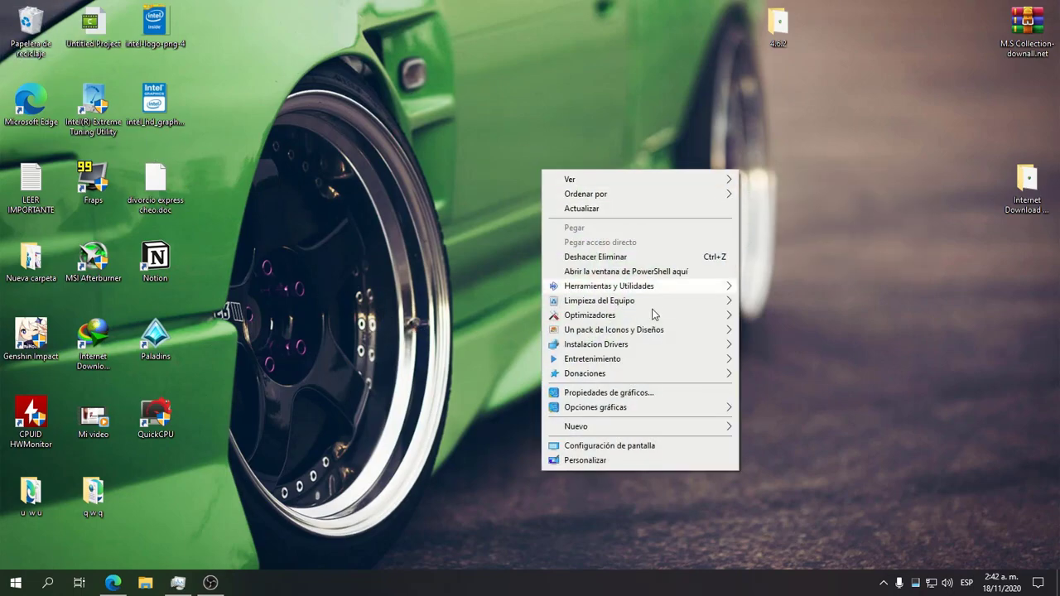
mouse_move(711, 285)
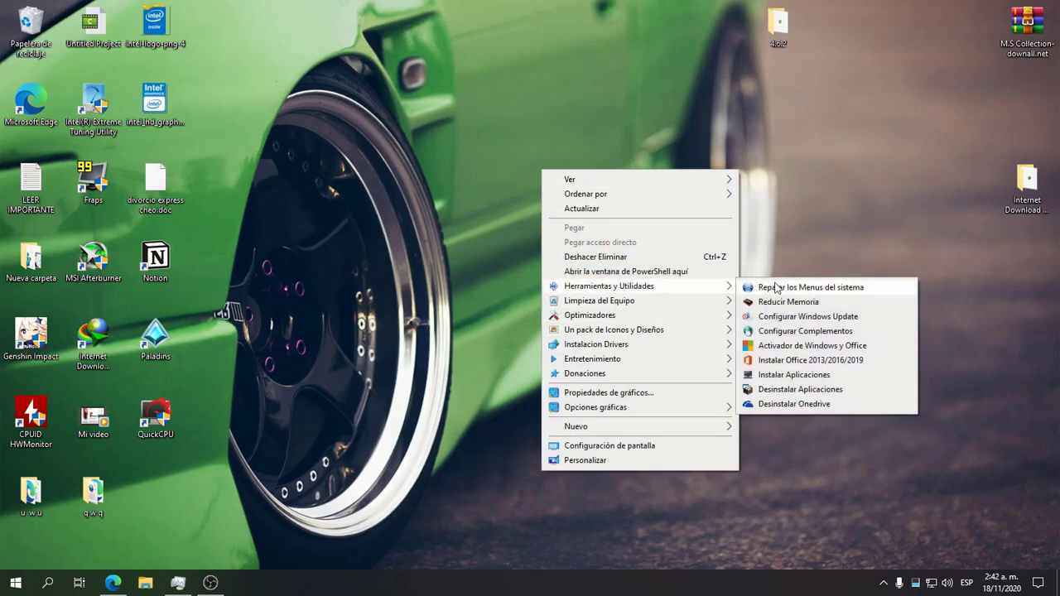
left_click(774, 389)
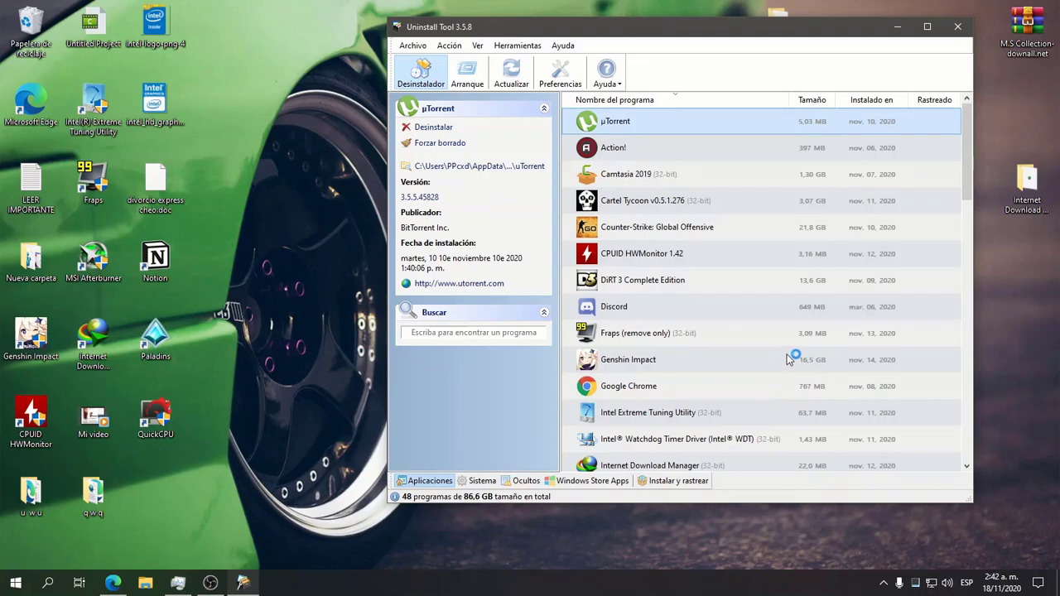
scroll(729, 256, "down", 11)
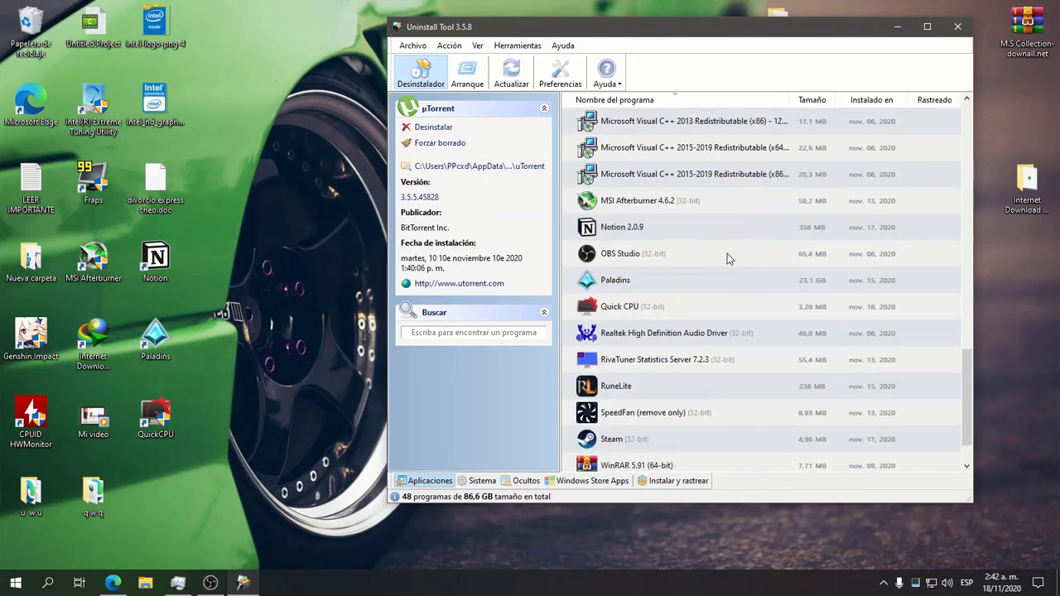
right_click(646, 257)
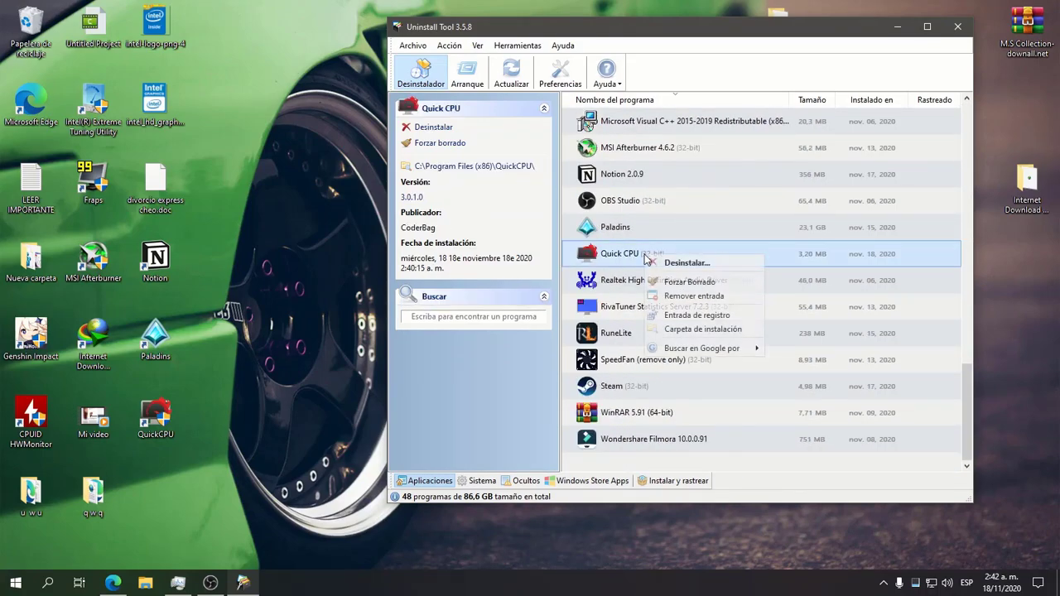
left_click(687, 270)
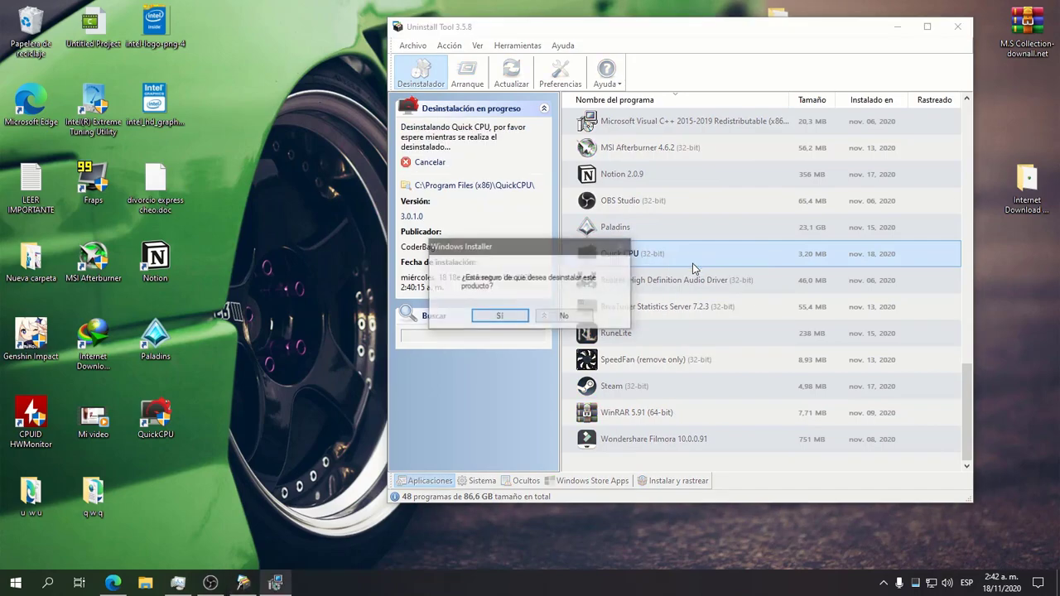
left_click(524, 318)
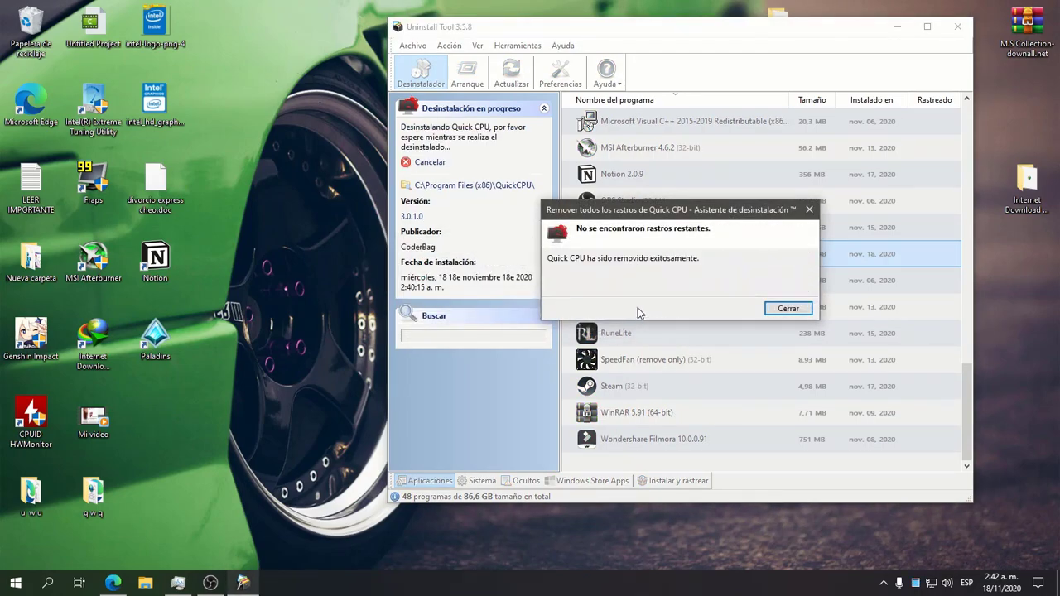
left_click(789, 309)
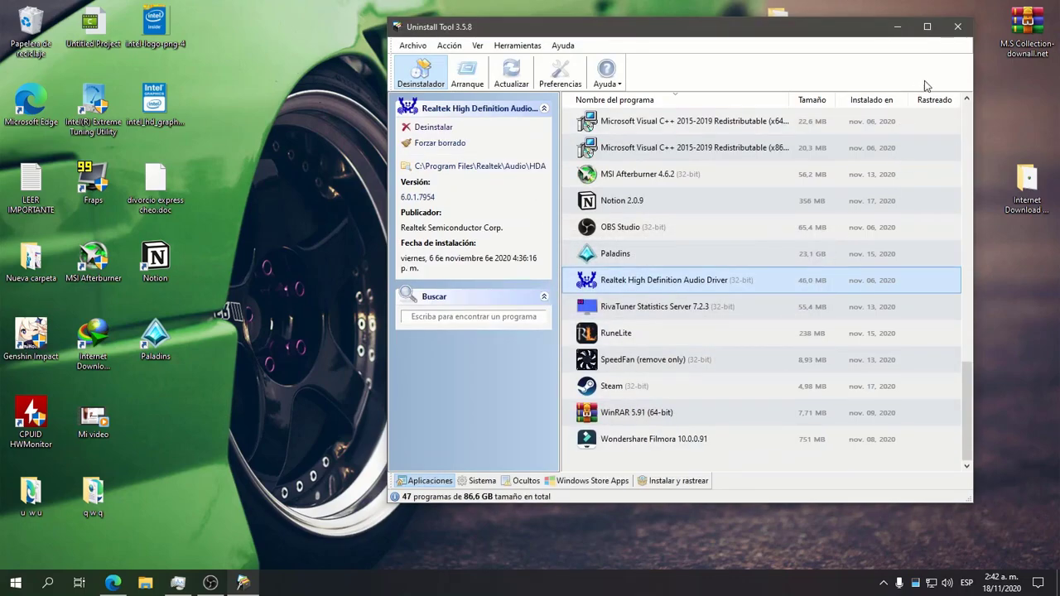
left_click(954, 28)
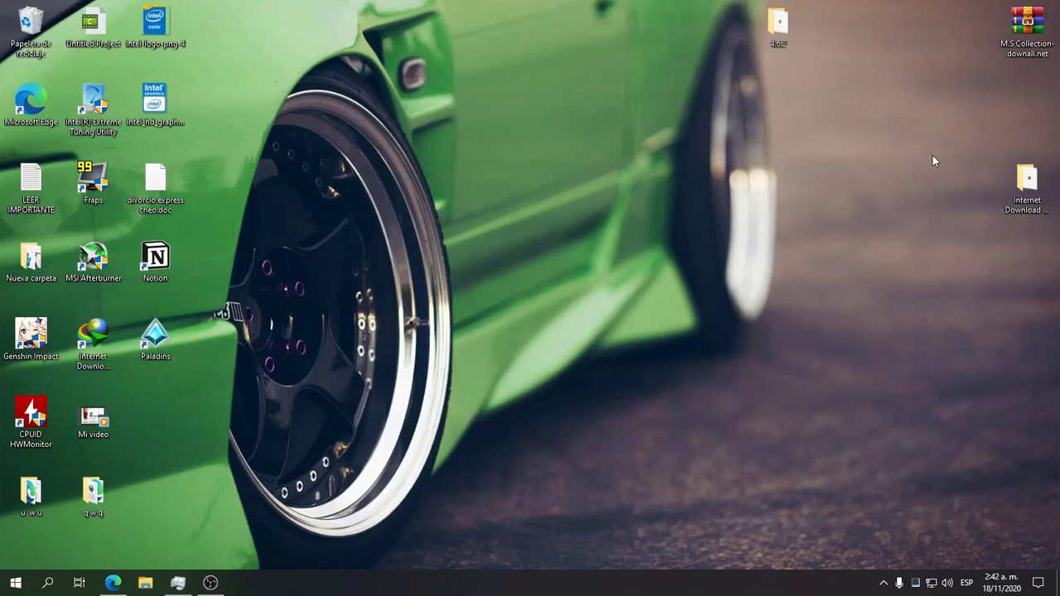
- Look at the Intel_HD_and_UHD_Graphics_Optimizations_For_Intel_GPUs_Only registry file on the Nuevo vol (F:) drive and close File Explorer
left_click(145, 582)
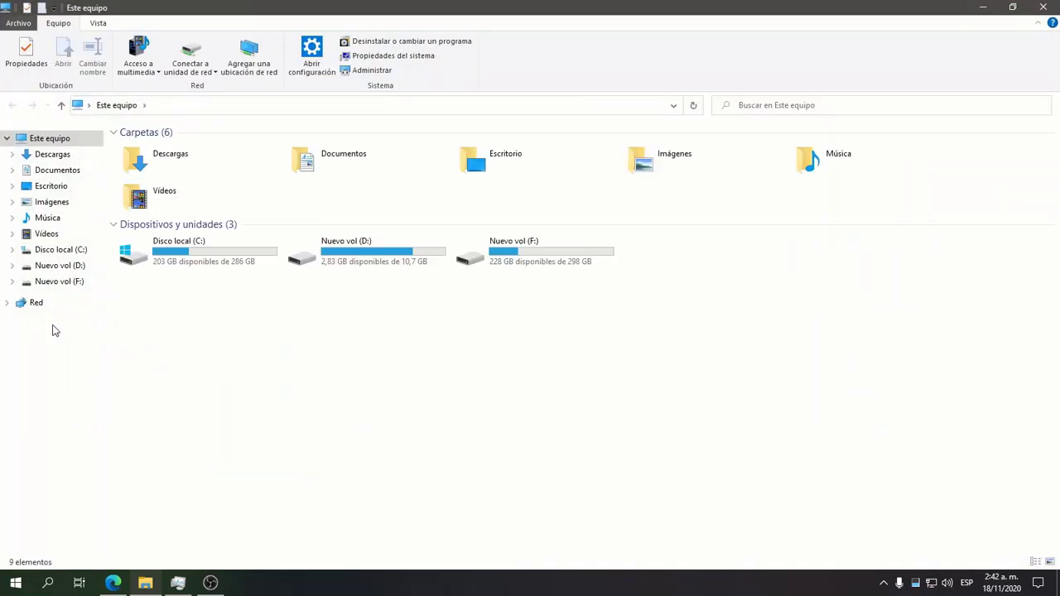
double_click(502, 258)
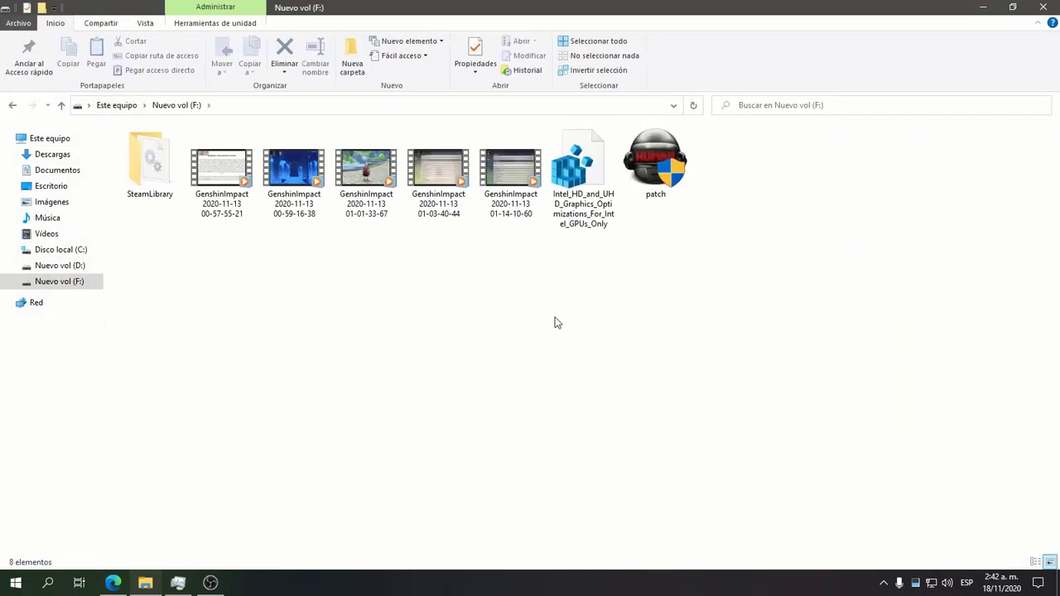
left_click(577, 222)
left_click_drag(577, 174, 621, 235)
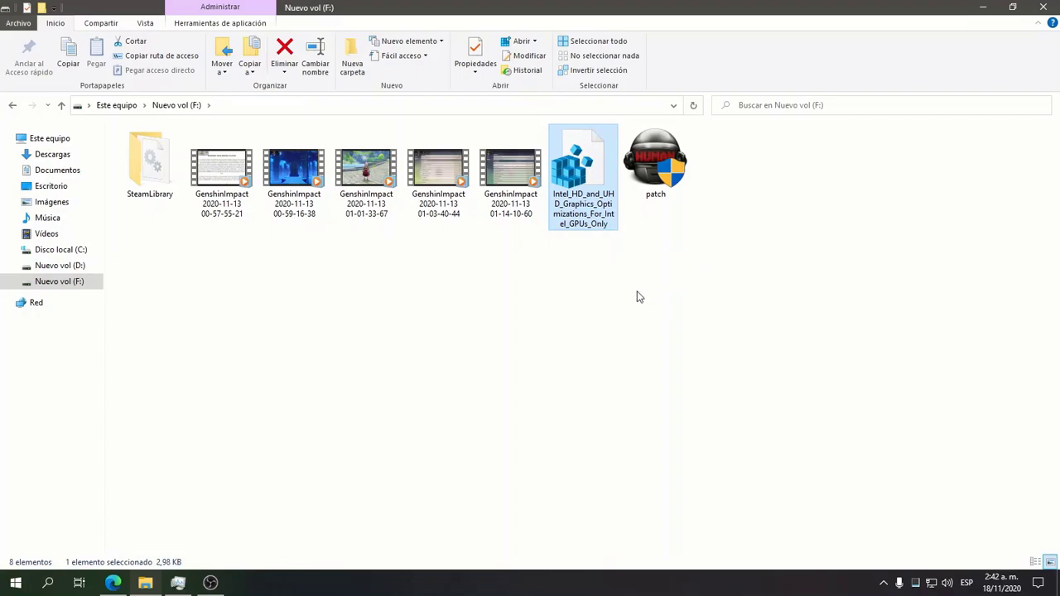
left_click_drag(489, 317, 638, 227)
left_click(593, 298)
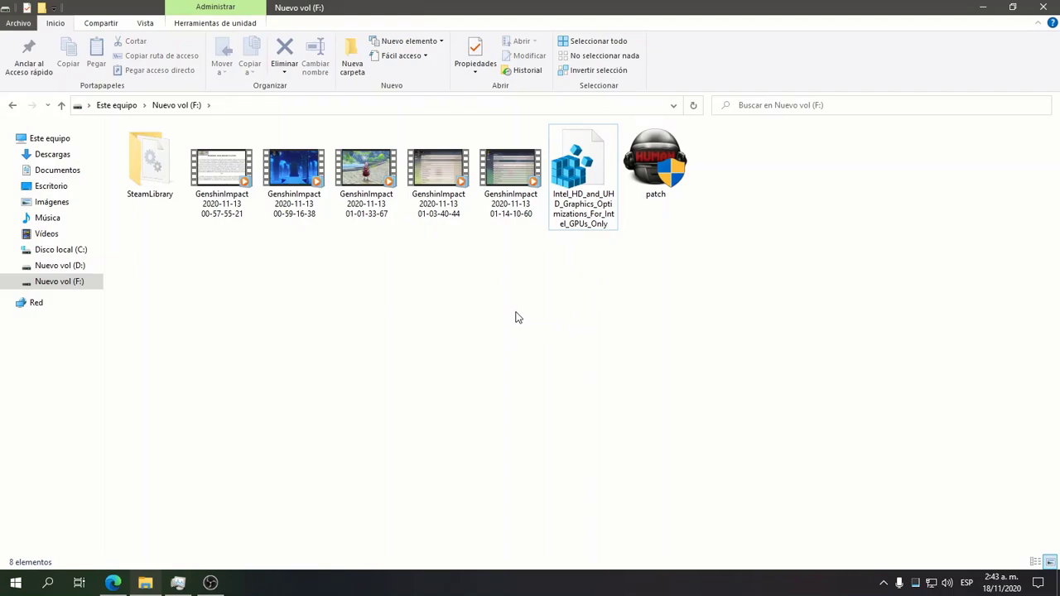
left_click_drag(524, 308, 579, 212)
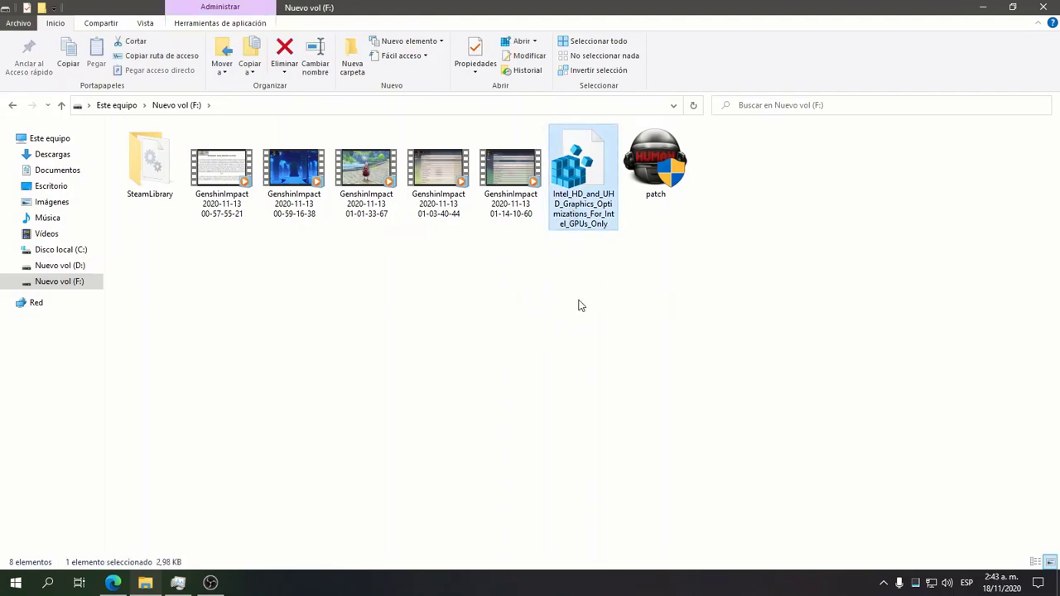
left_click(578, 303)
left_click(1042, 5)
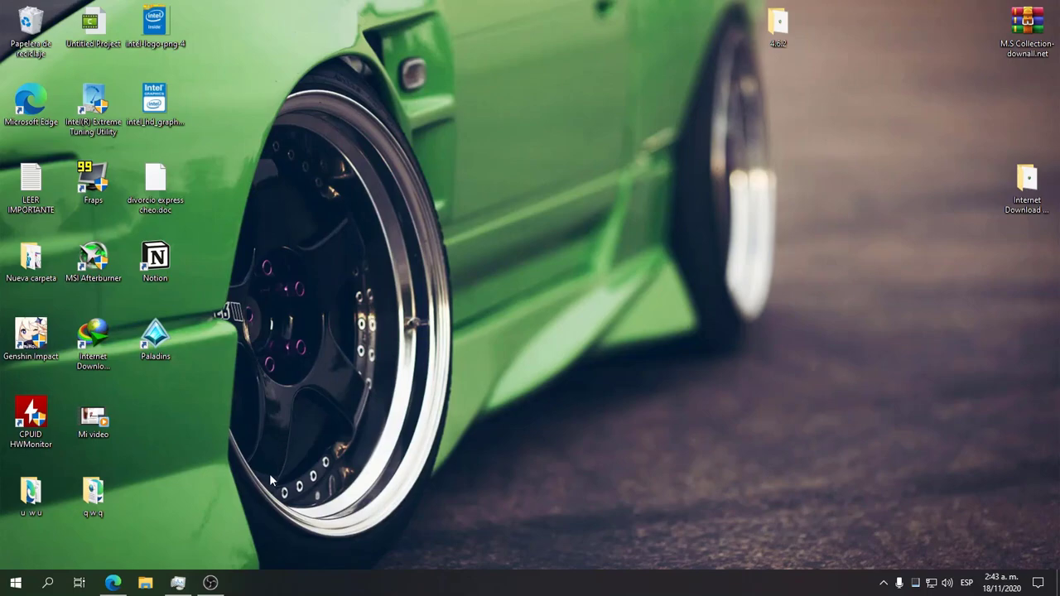
left_click(210, 583)
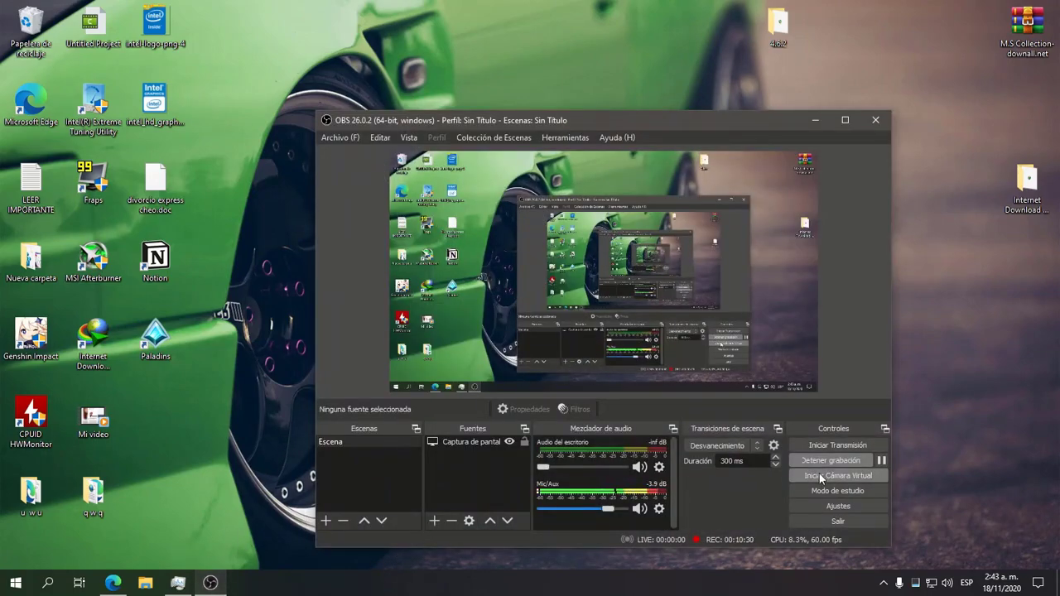